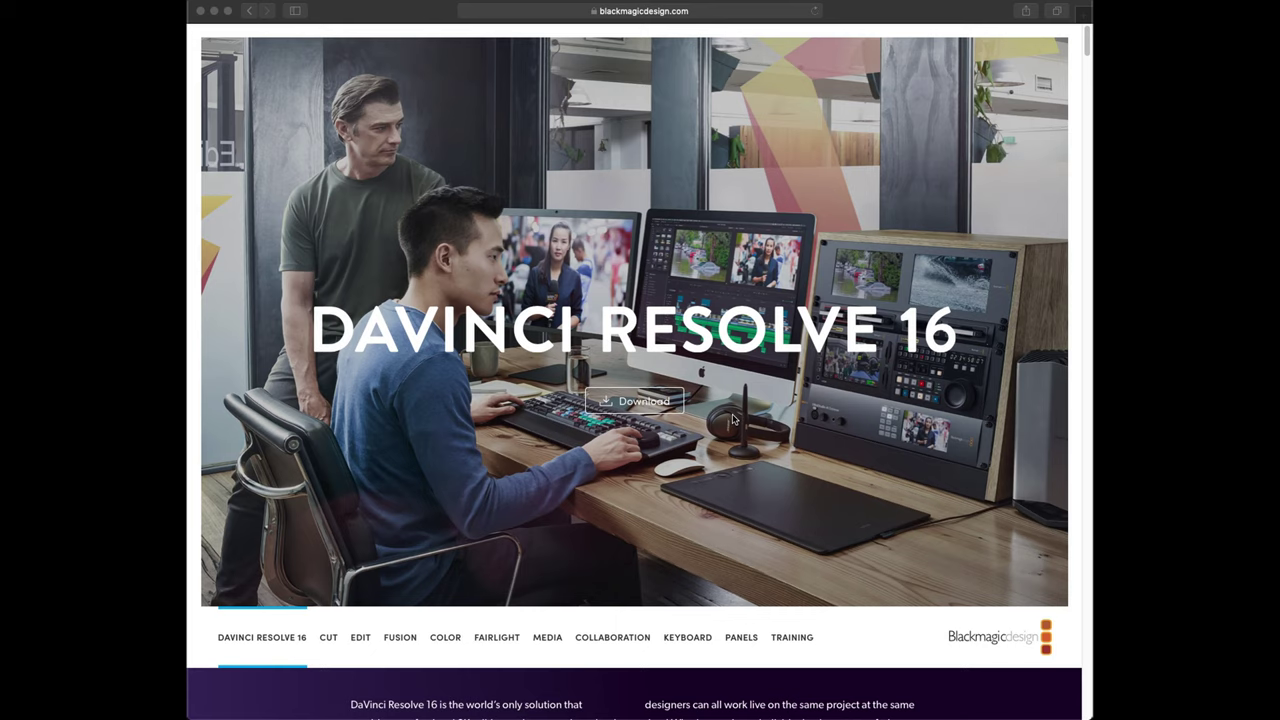
scroll(733, 420, "down", 10)
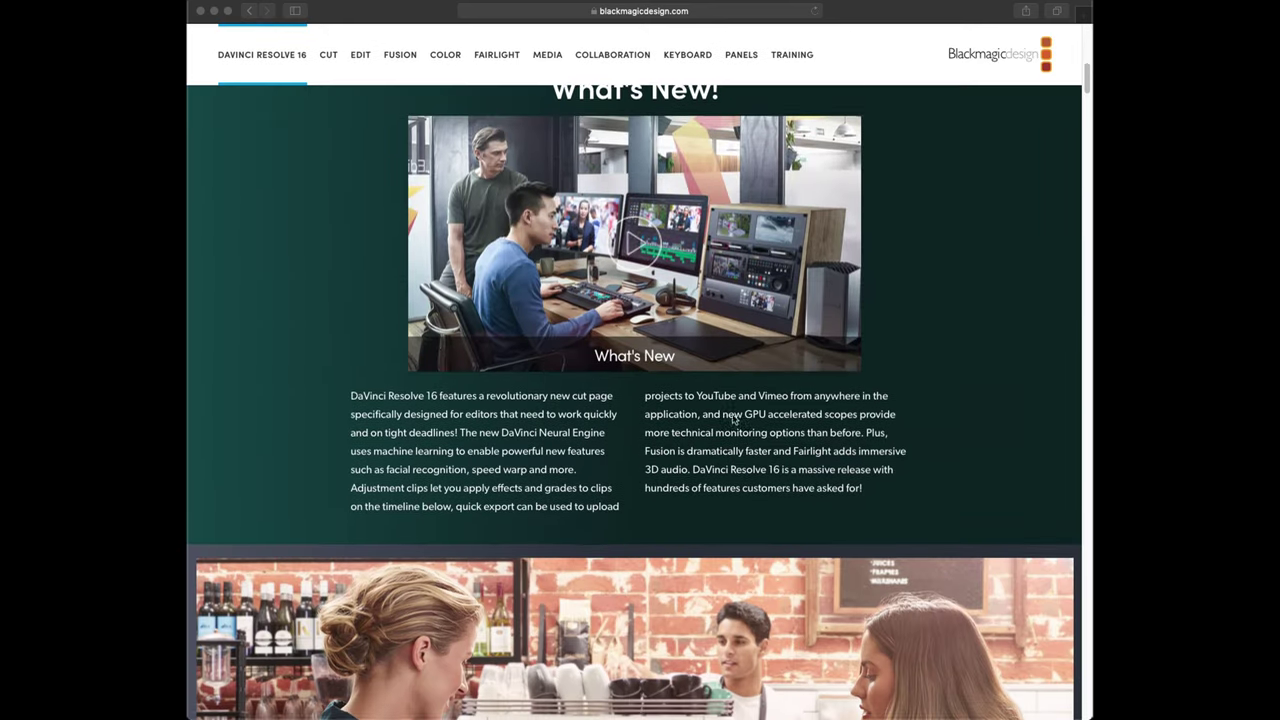
scroll(733, 420, "down", 10)
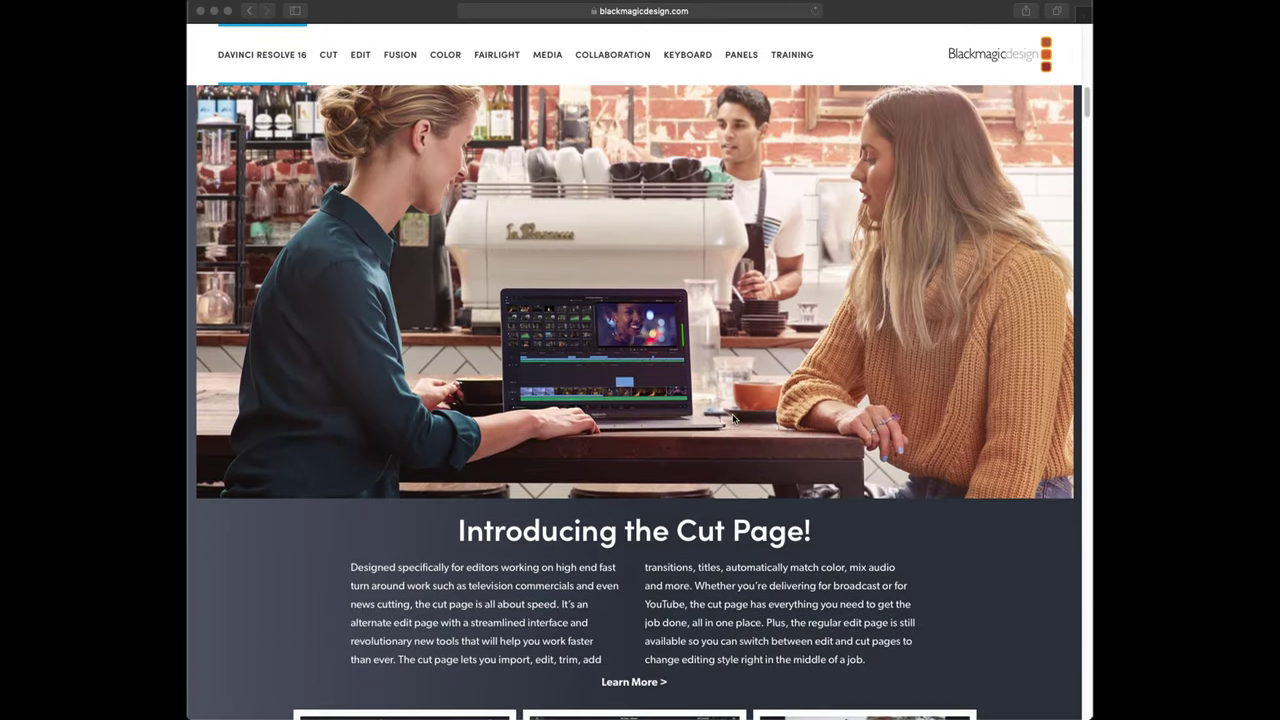
scroll(733, 420, "down", 6)
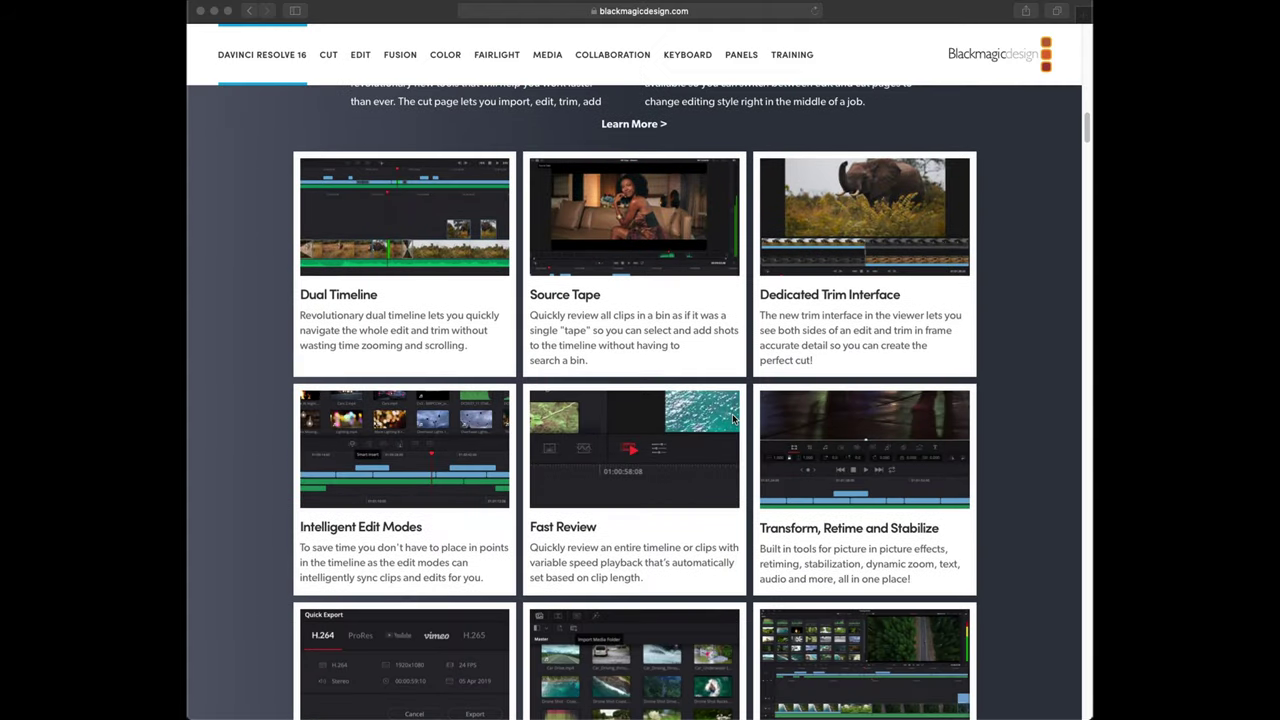
scroll(733, 420, "down", 4)
scroll(733, 420, "down", 3)
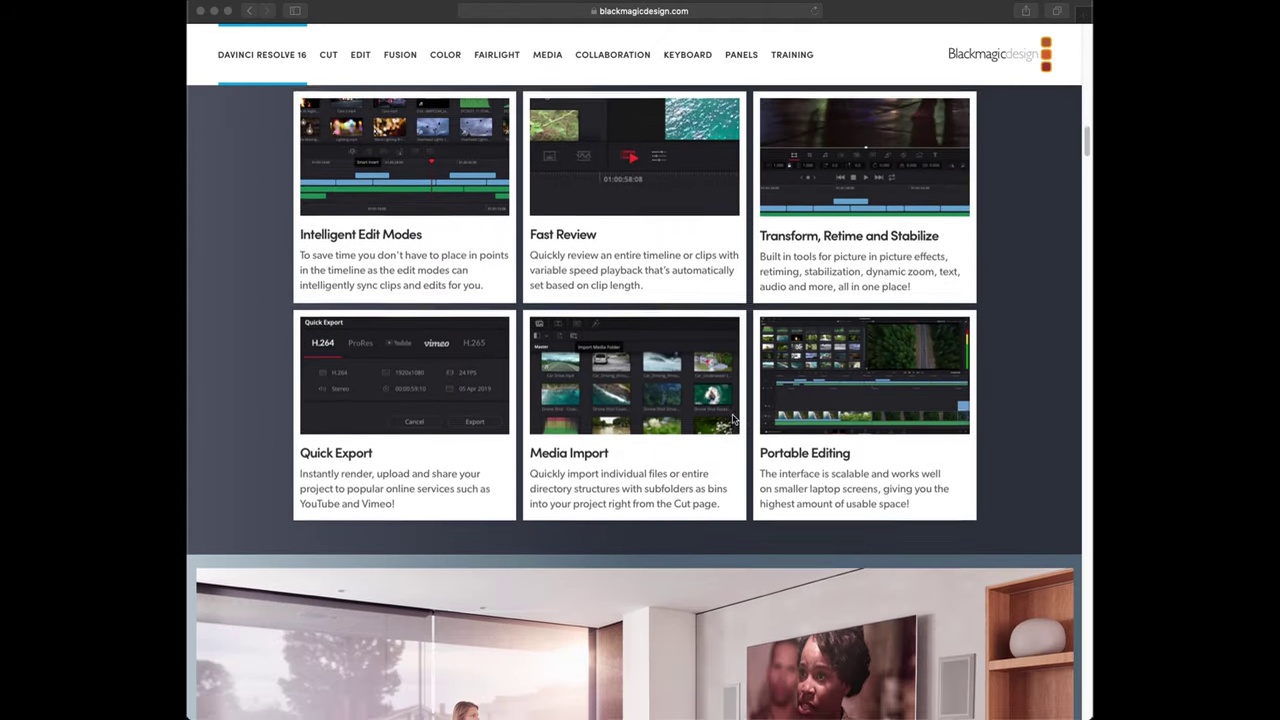
scroll(733, 420, "down", 5)
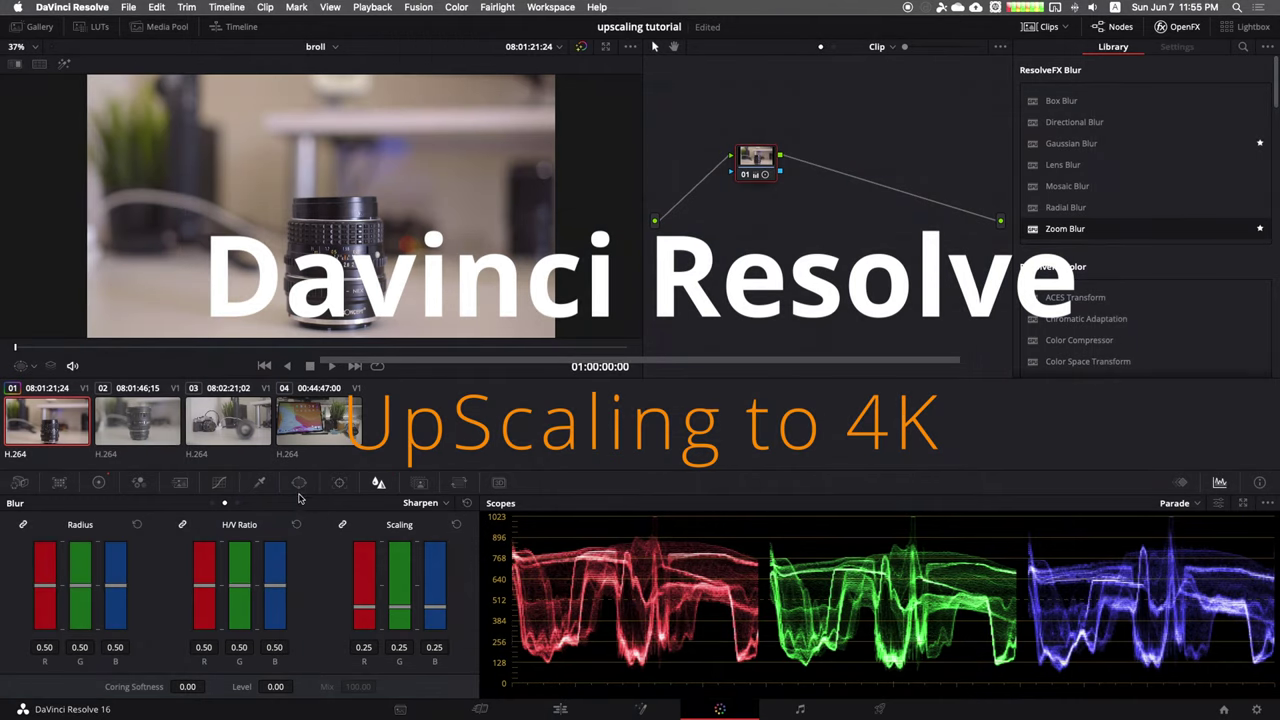
On Color Wheels page 2, raise the lens clip's Midtone Detail (MD) to 46.50
left_click(95, 483)
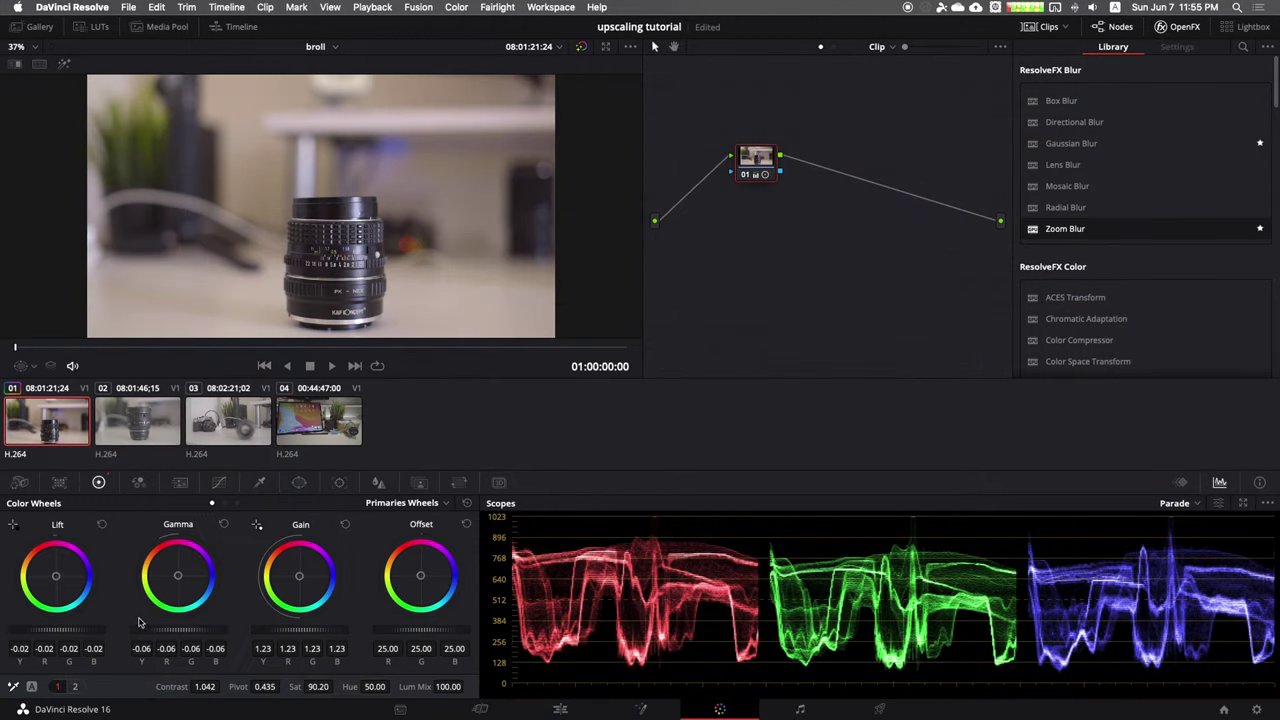
left_click(75, 687)
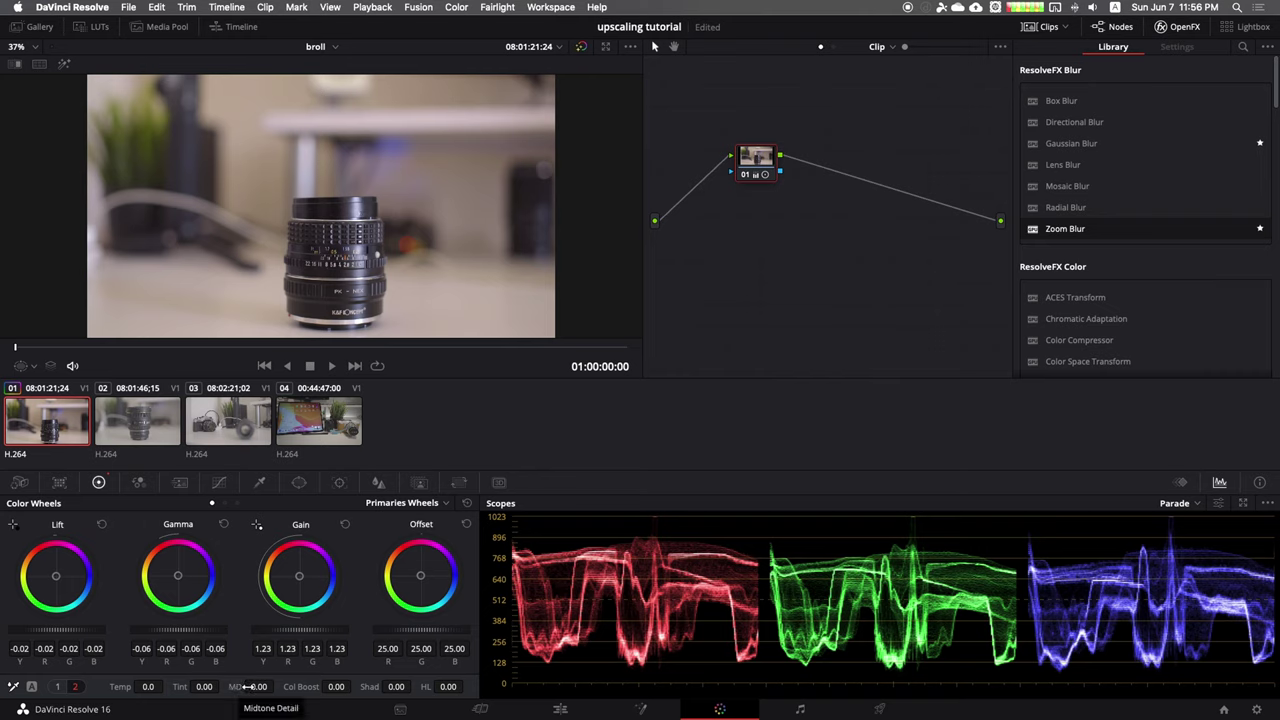
left_click_drag(246, 686, 302, 684)
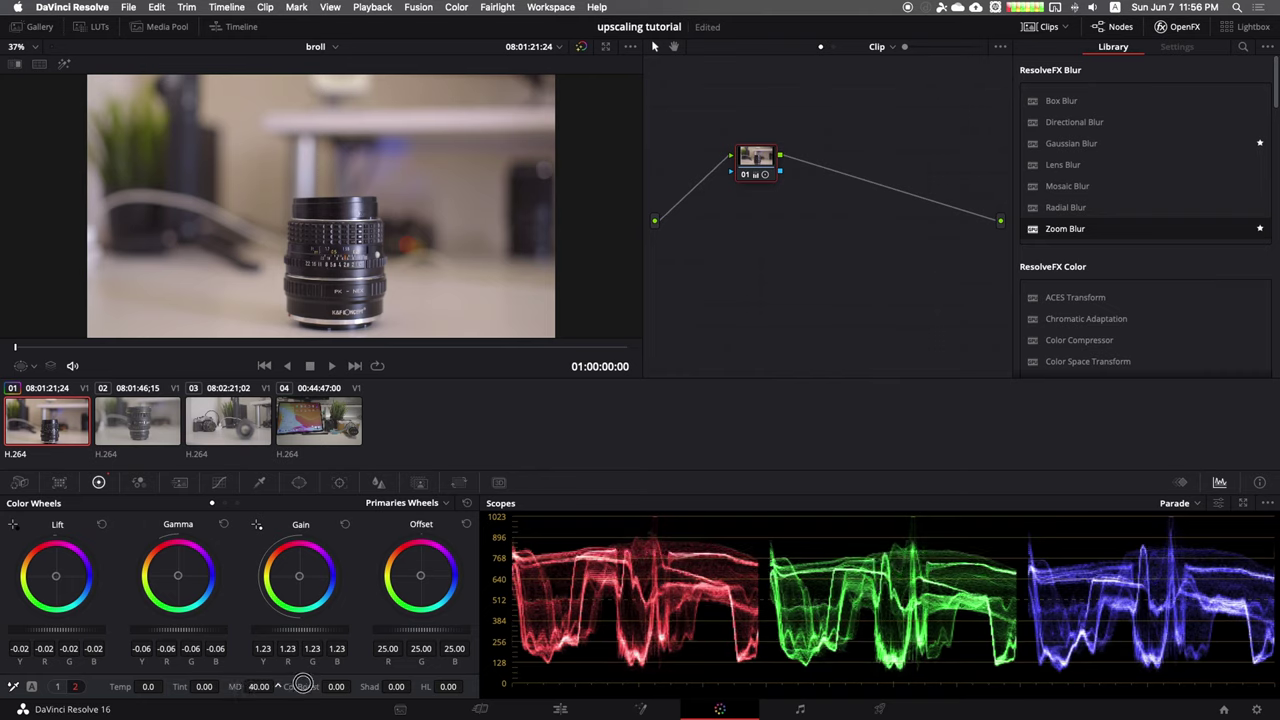
key("super+equal")
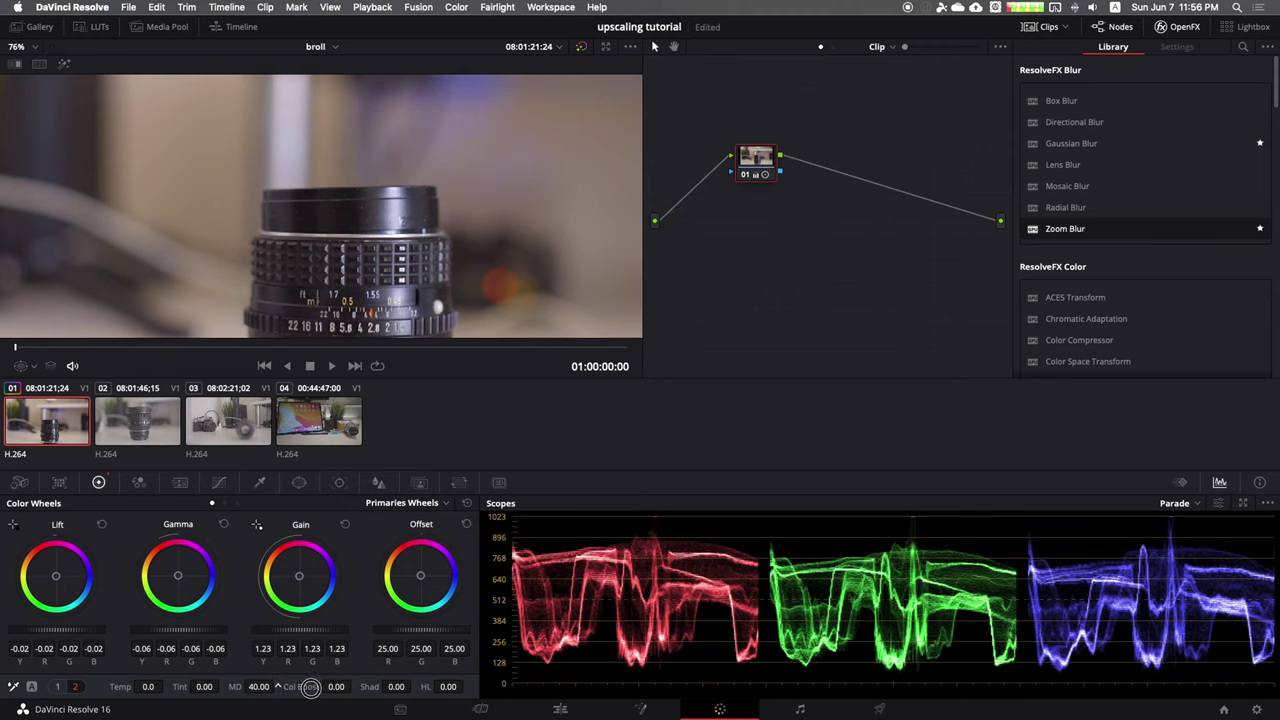
left_click_drag(310, 687, 318, 686)
scroll(384, 252, "down", 6)
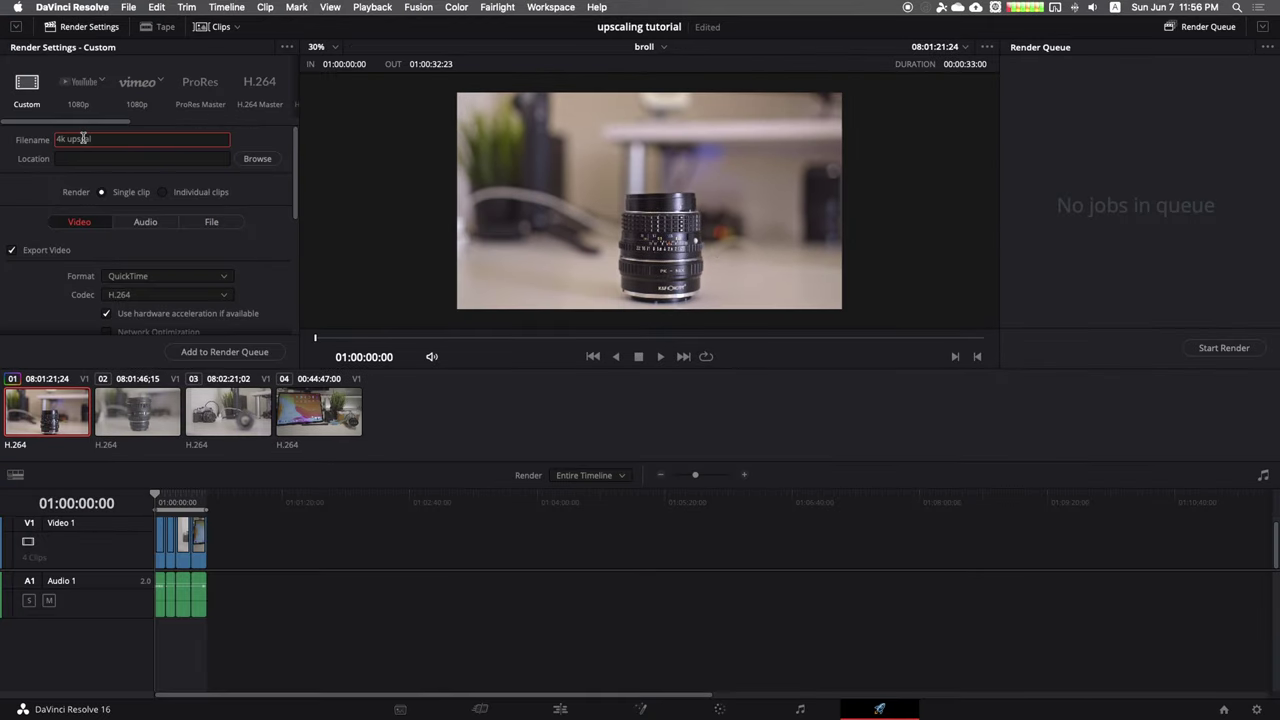
Set the render output location to the Movies folder as '4k upscaling.mov'
left_click(258, 162)
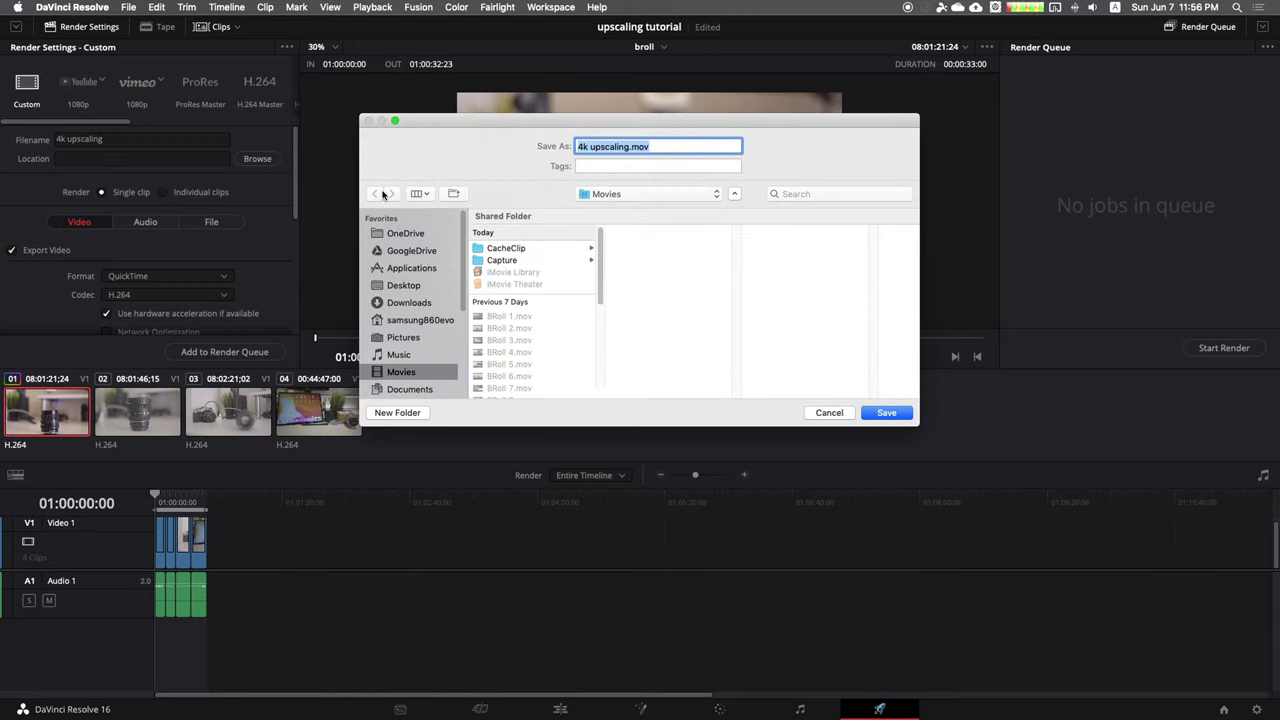
left_click(897, 416)
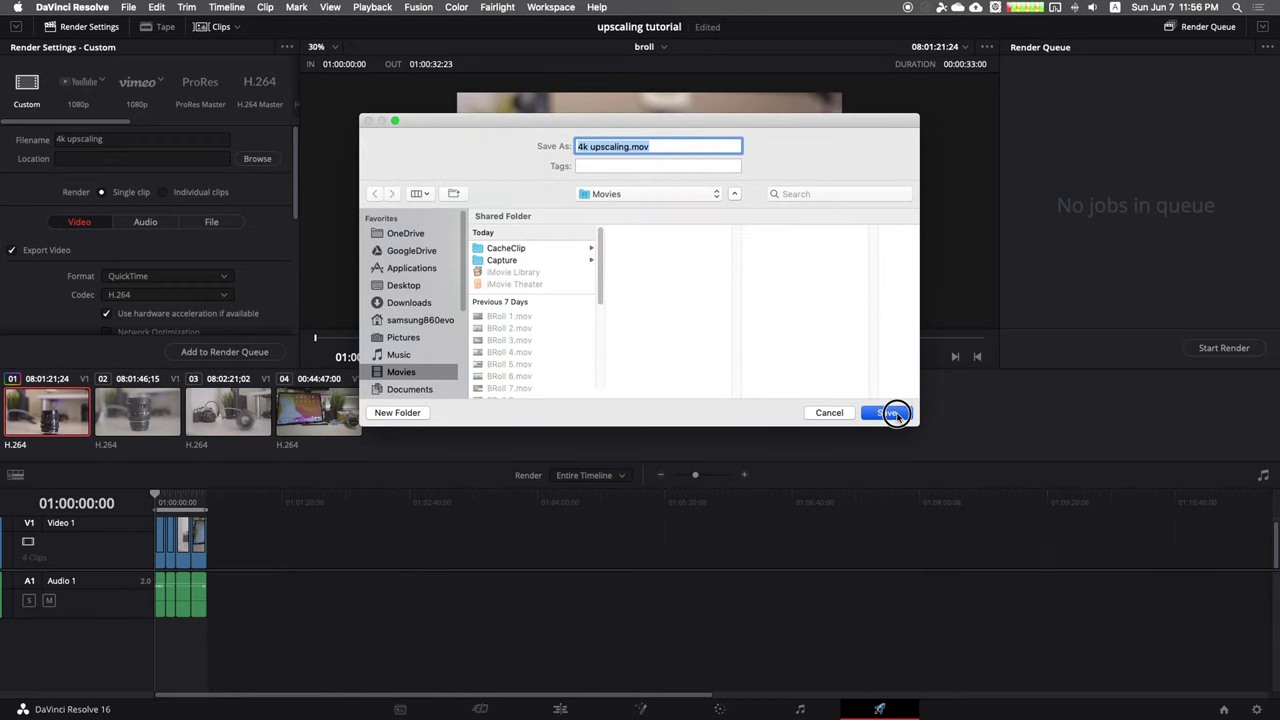
Keep QuickTime as the render output format
scroll(280, 254, "down", 5)
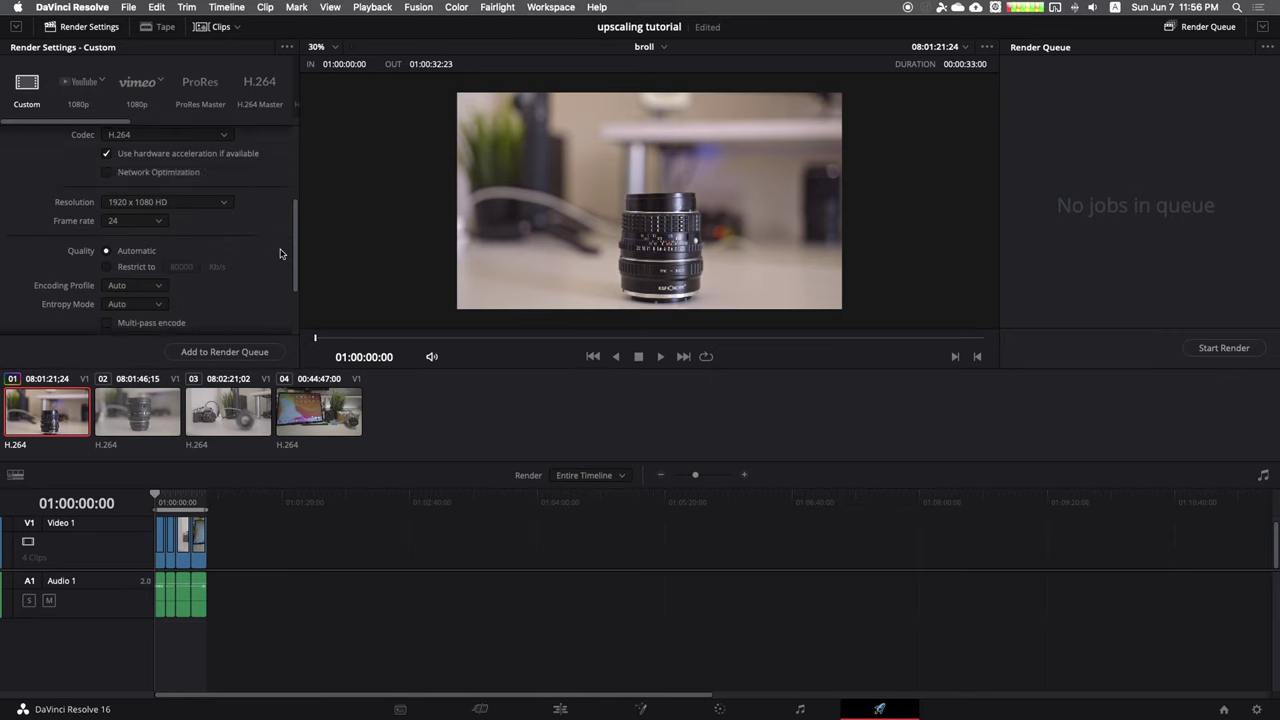
scroll(280, 254, "up", 4)
left_click(201, 240)
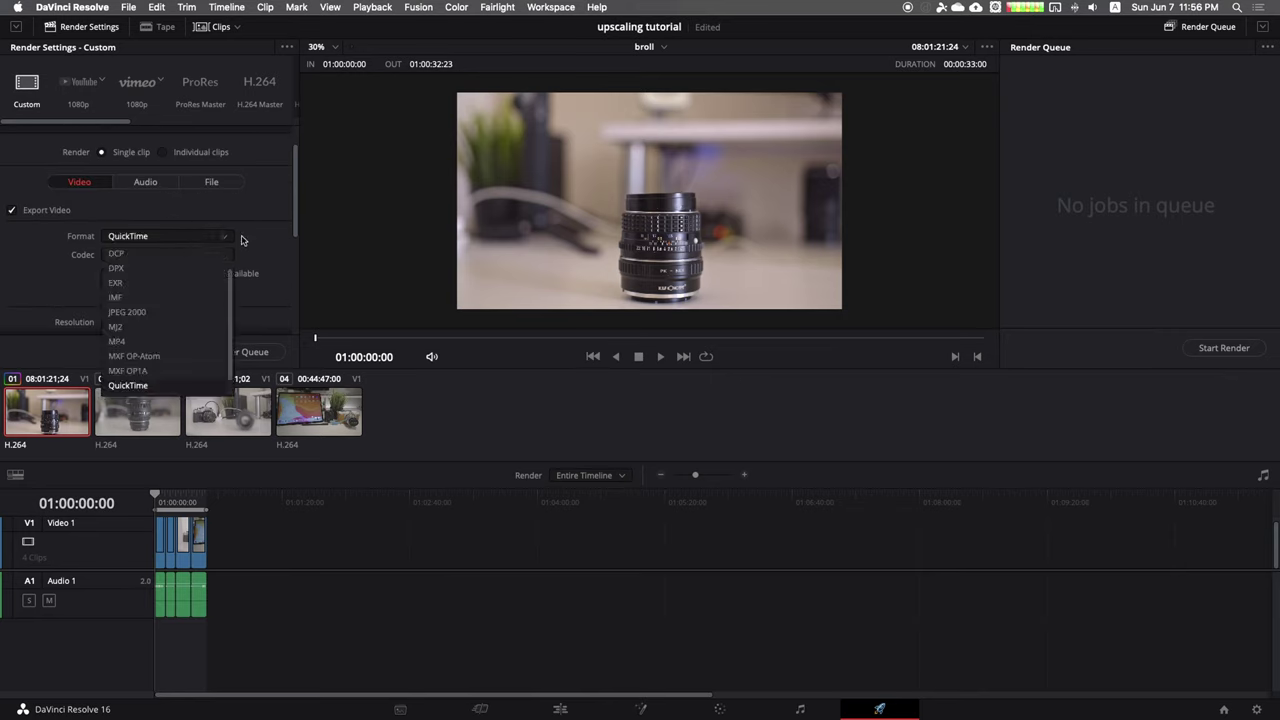
left_click(243, 240)
left_click(226, 254)
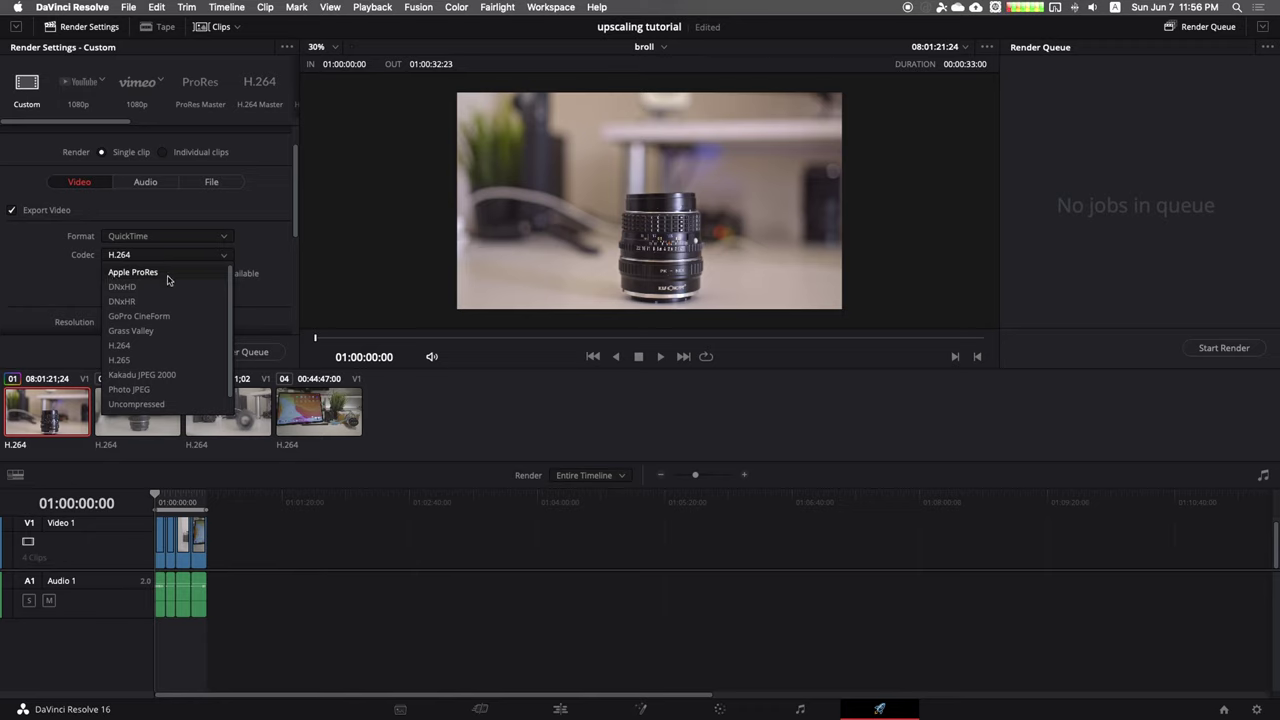
left_click(267, 240)
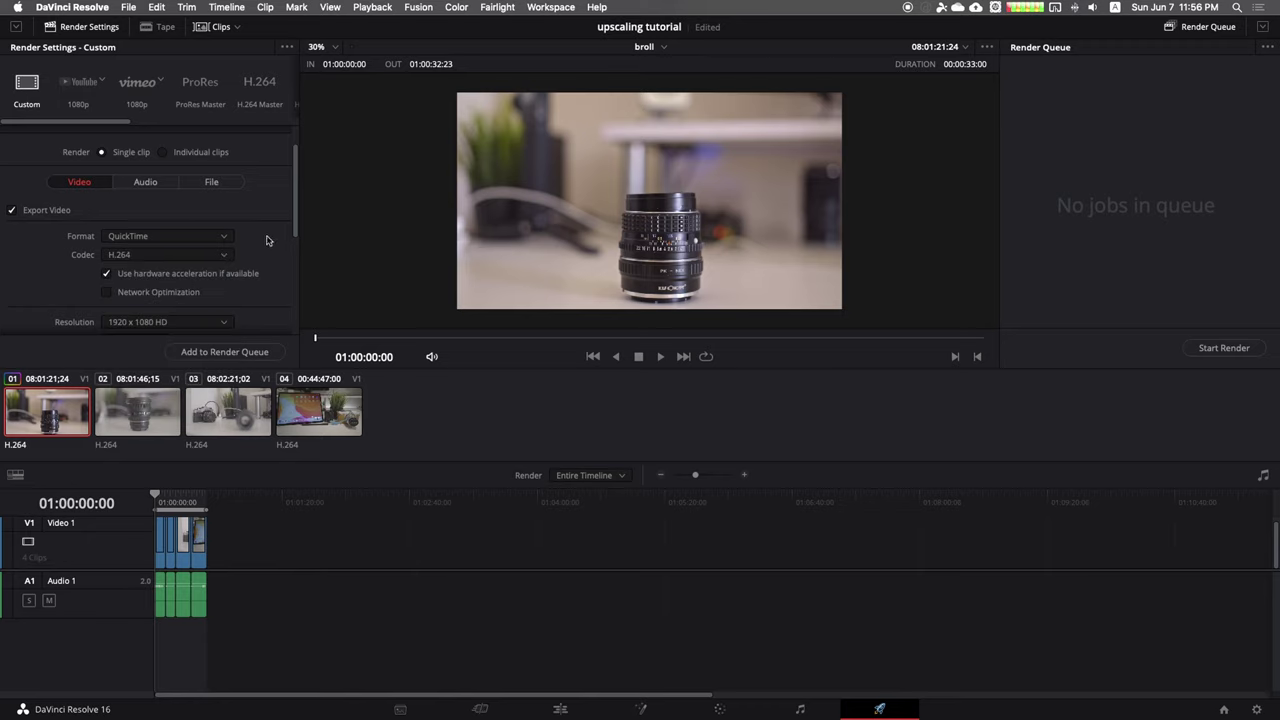
left_click(198, 241)
left_click(216, 240)
Change the codec from H.264 to Apple ProRes with type Apple ProRes 422 Proxy
left_click(187, 257)
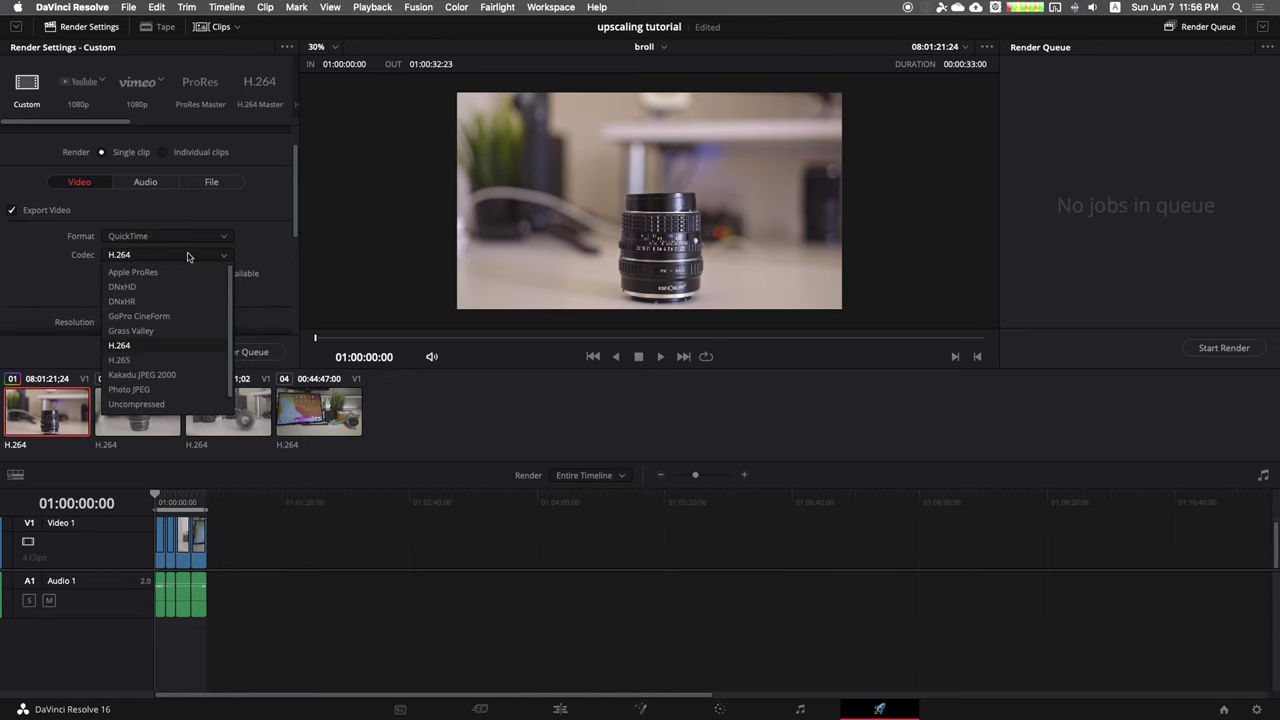
left_click(133, 272)
left_click(219, 274)
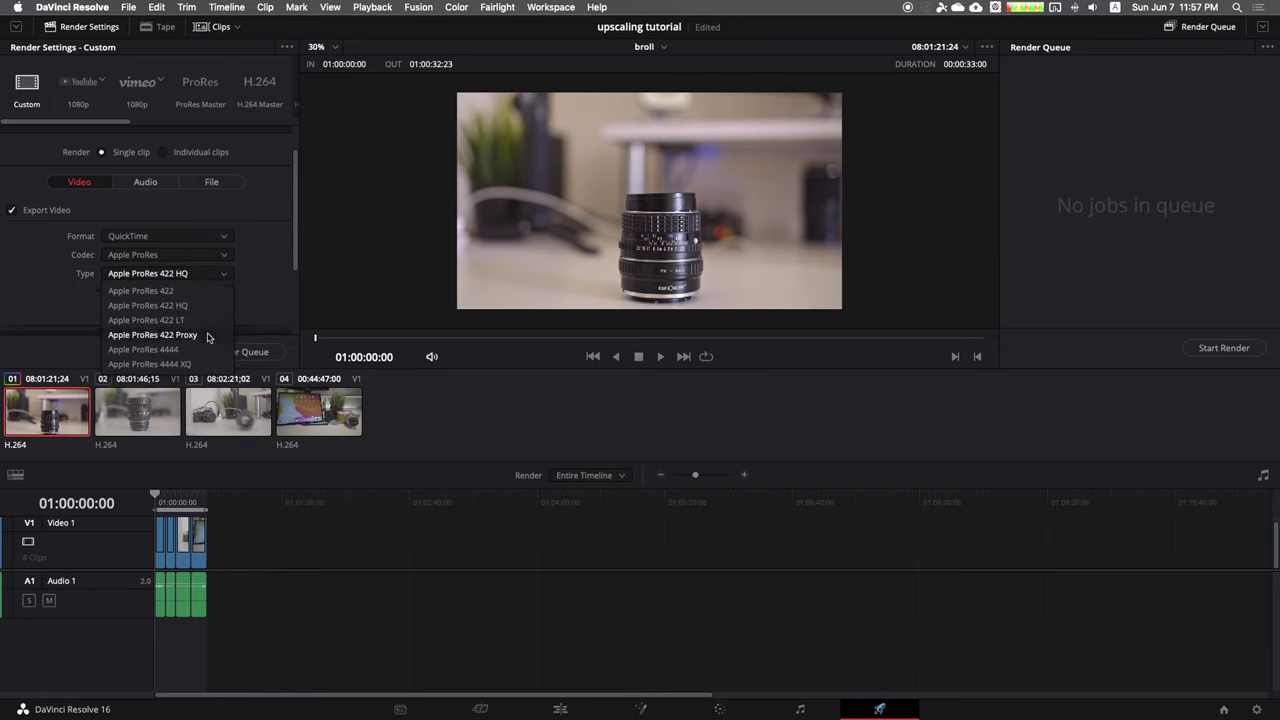
left_click(208, 336)
left_click(208, 336)
Change the render resolution to Custom with width 2560 and height 1440
scroll(150, 245, "down", 3)
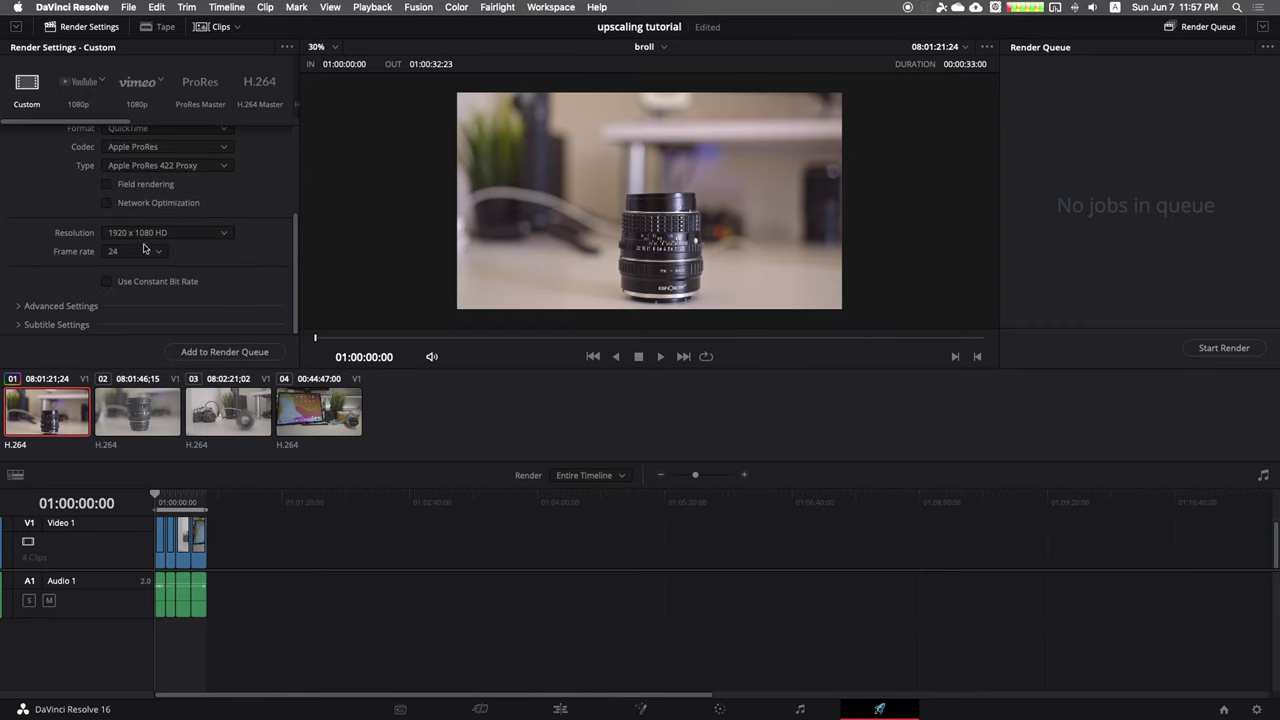
left_click(201, 236)
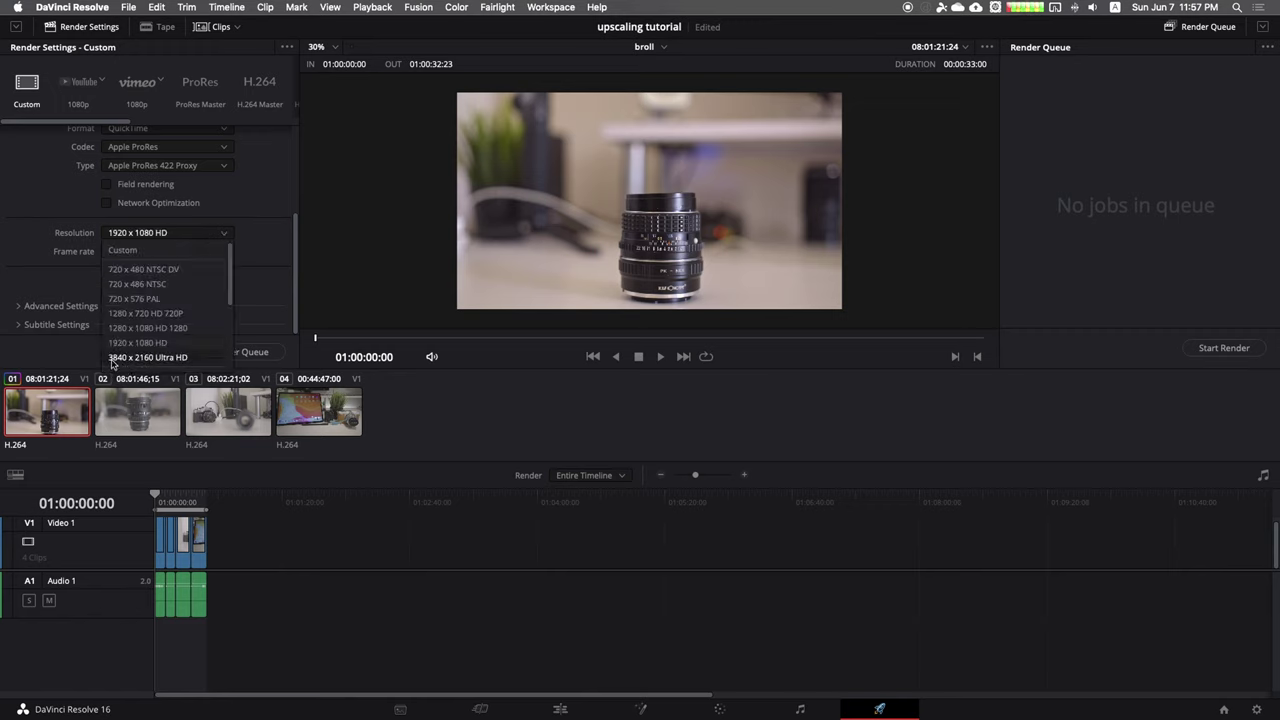
left_click(160, 358)
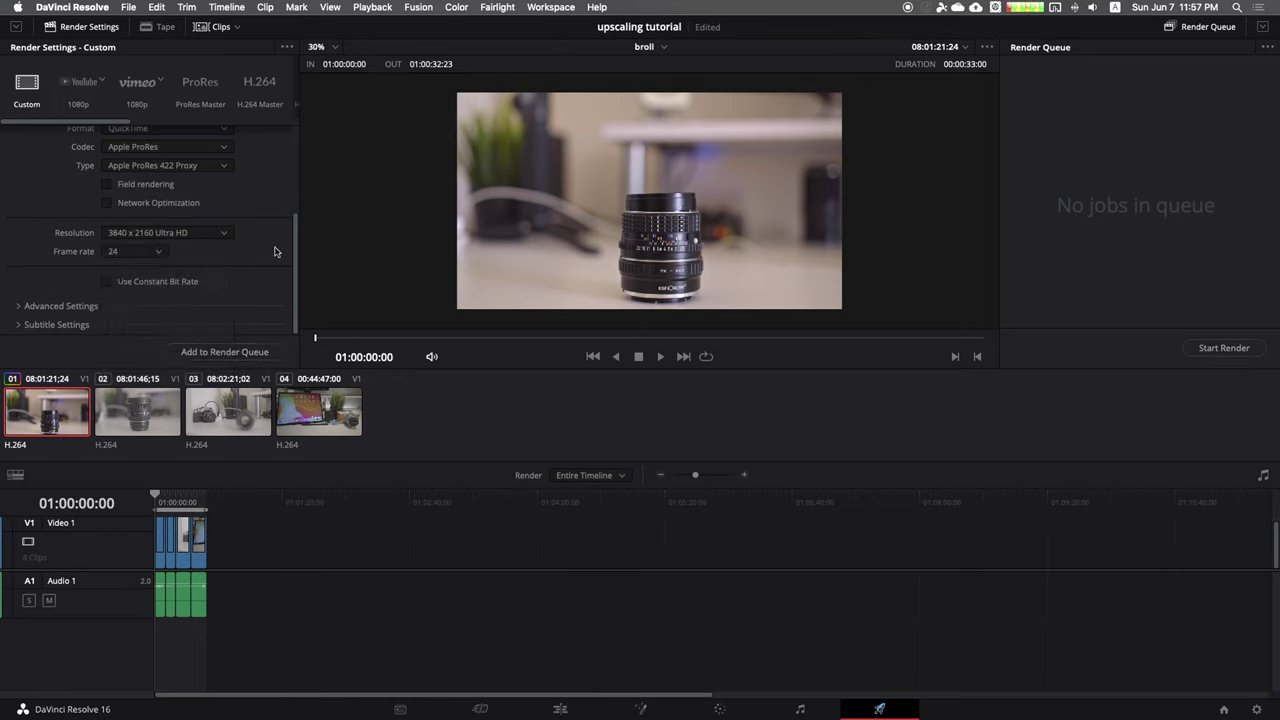
left_click(171, 233)
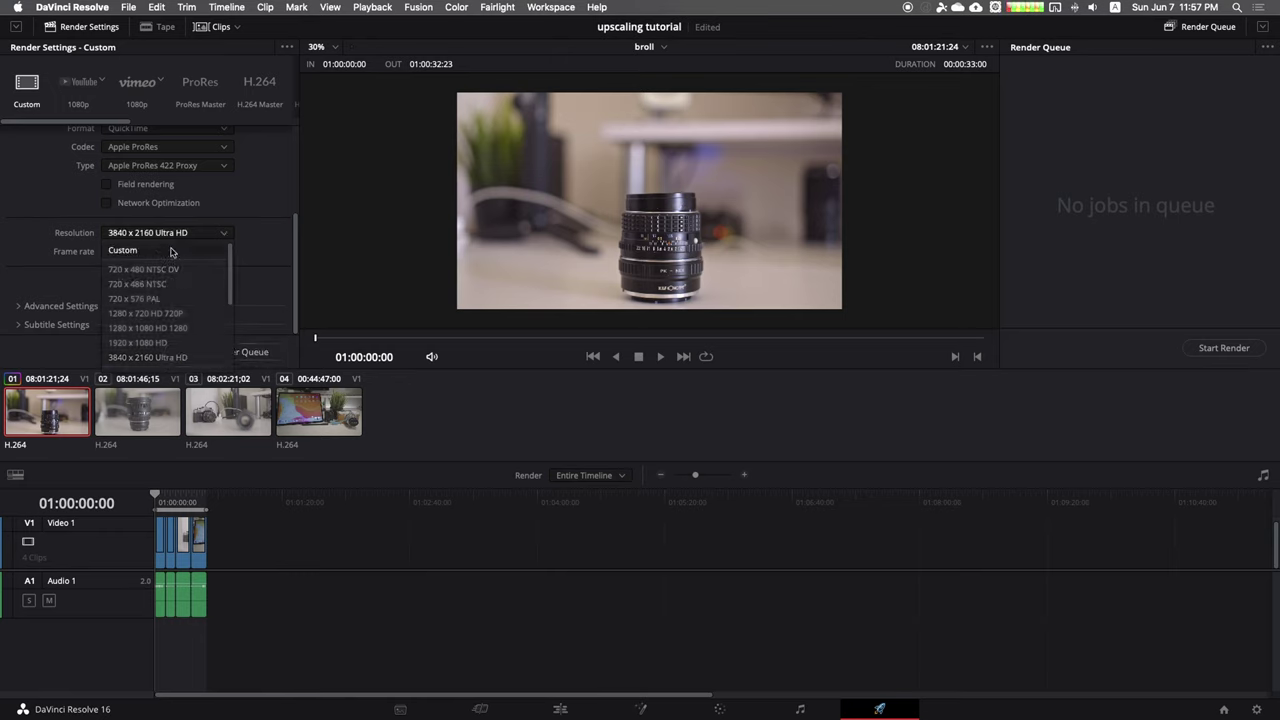
left_click(171, 251)
left_click(106, 252)
type("2560")
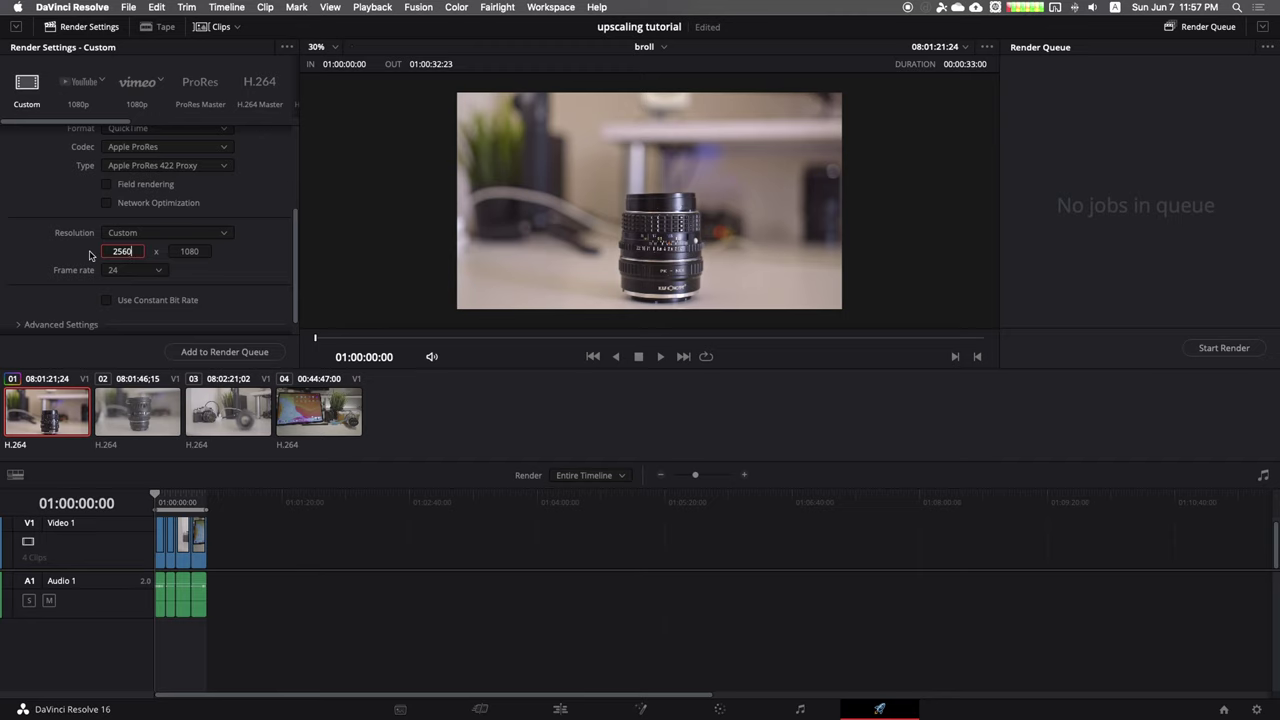
key("Tab")
type("14")
left_click(236, 267)
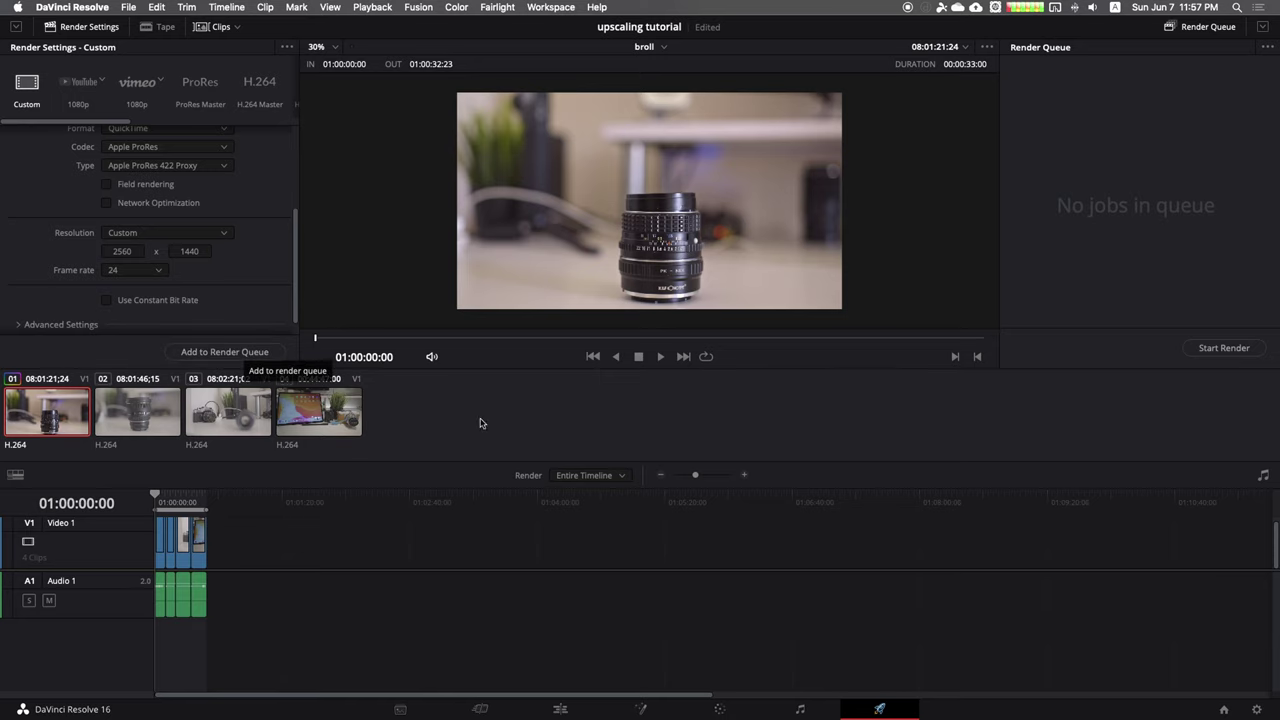
In Project Settings Image Scaling, set input and output mismatched resolution to 'Scale entire image to fit', then save
left_click(1256, 710)
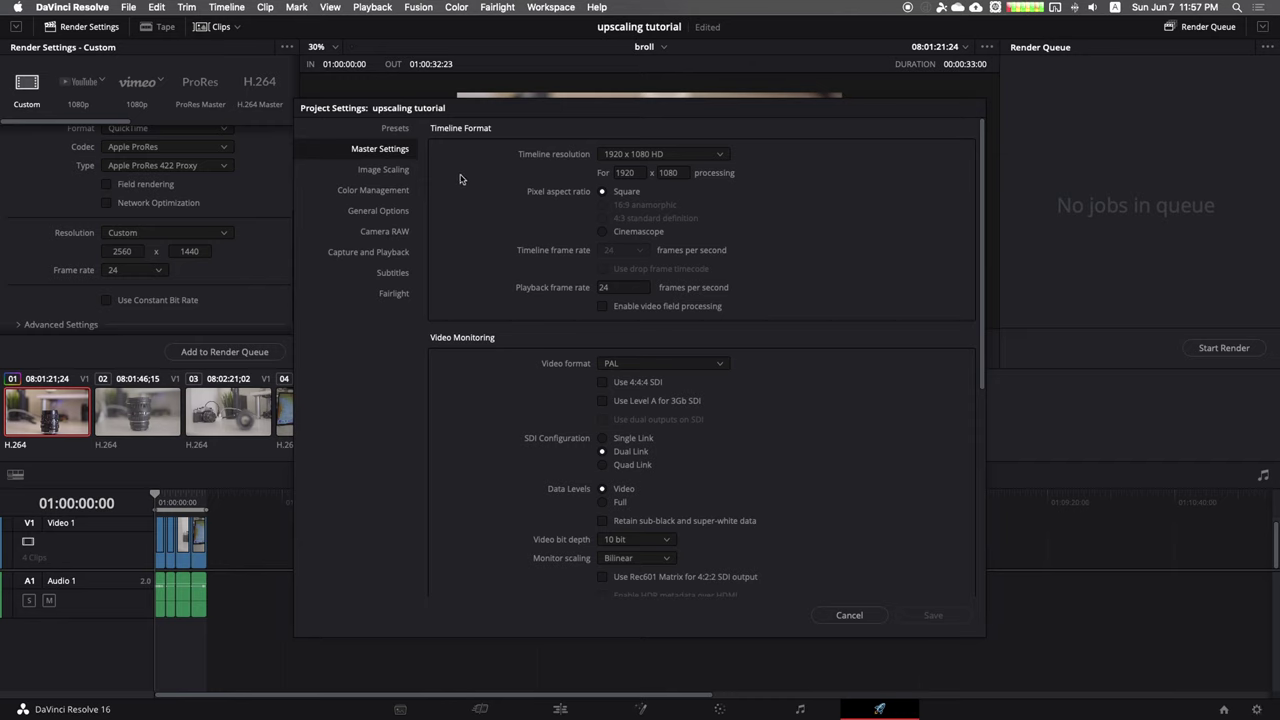
left_click(386, 172)
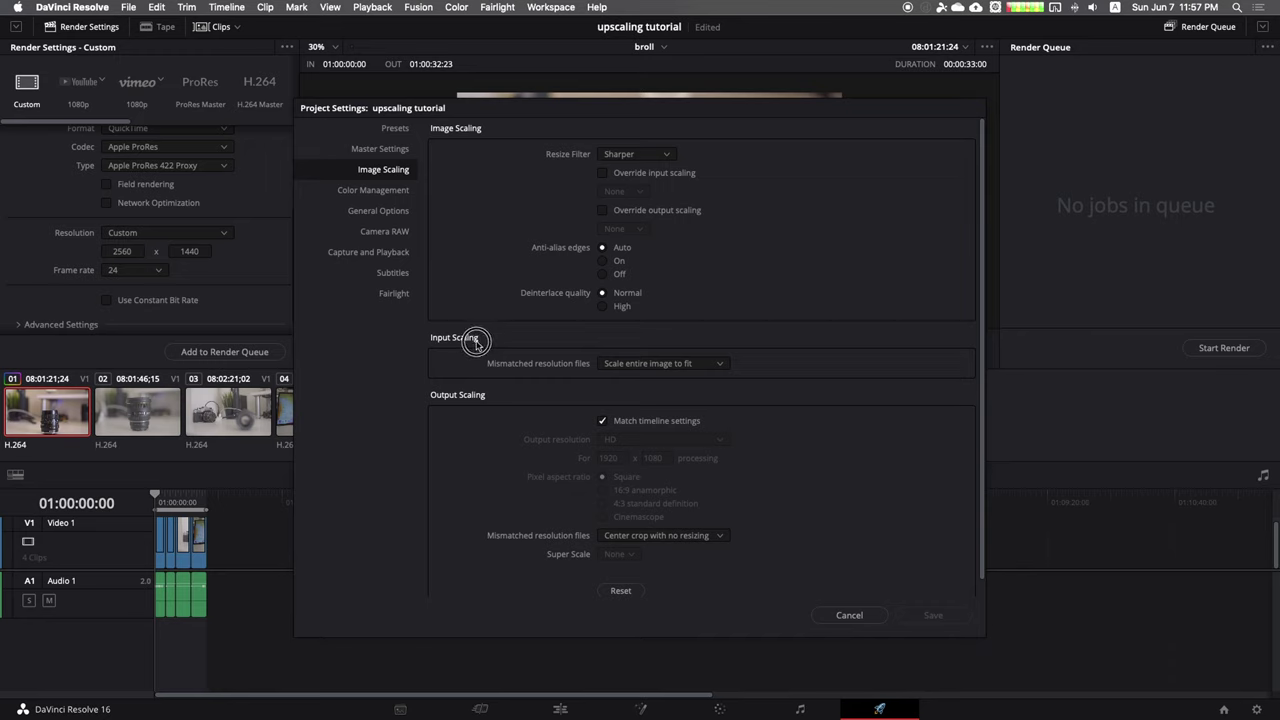
left_click(669, 366)
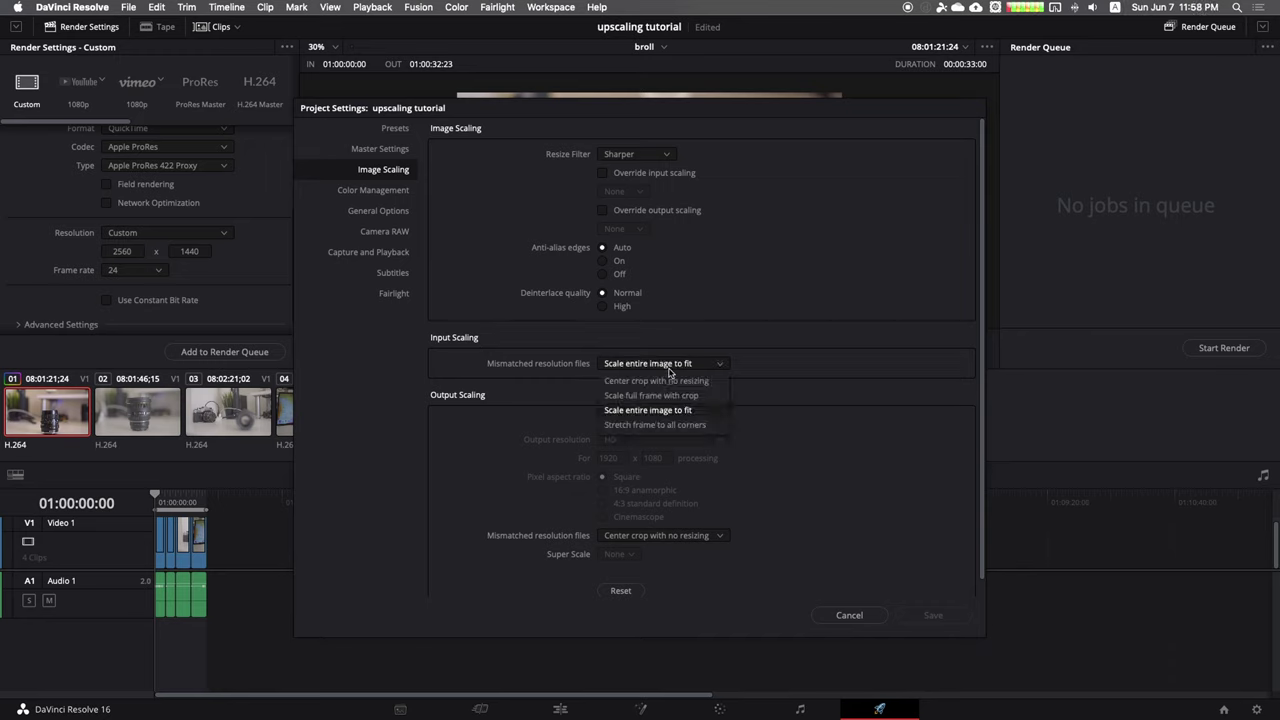
left_click(633, 411)
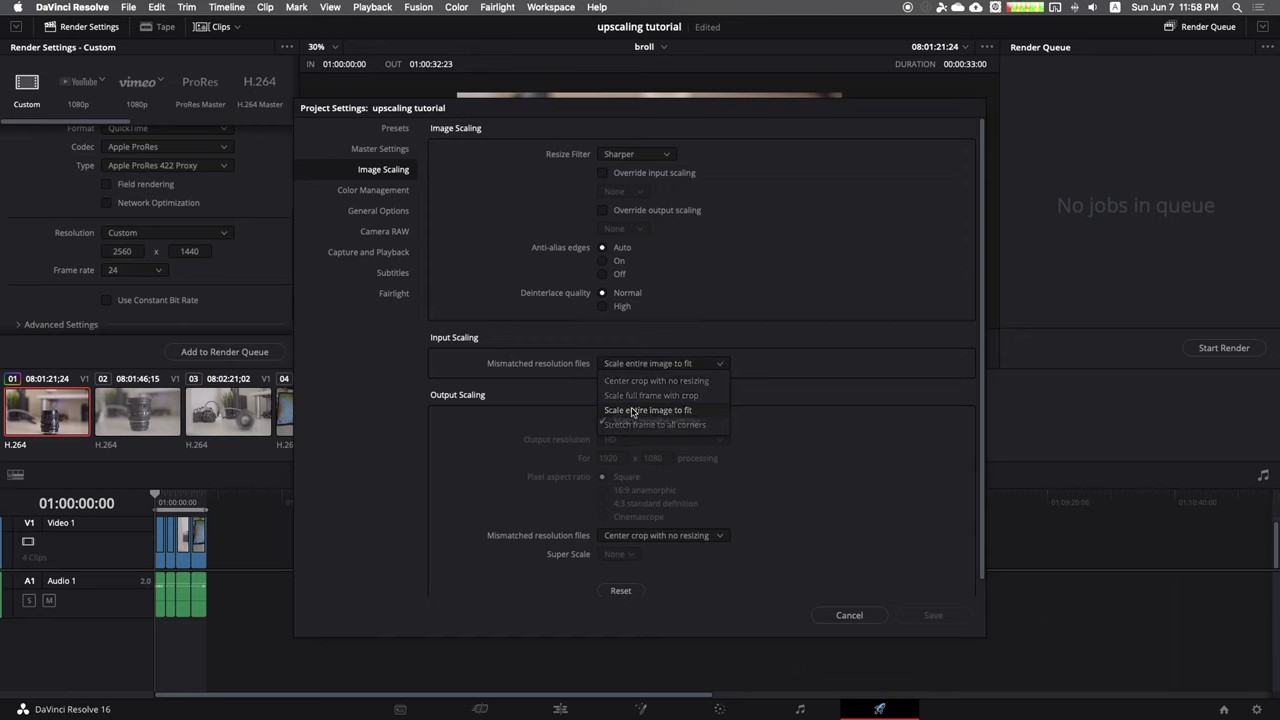
left_click(644, 537)
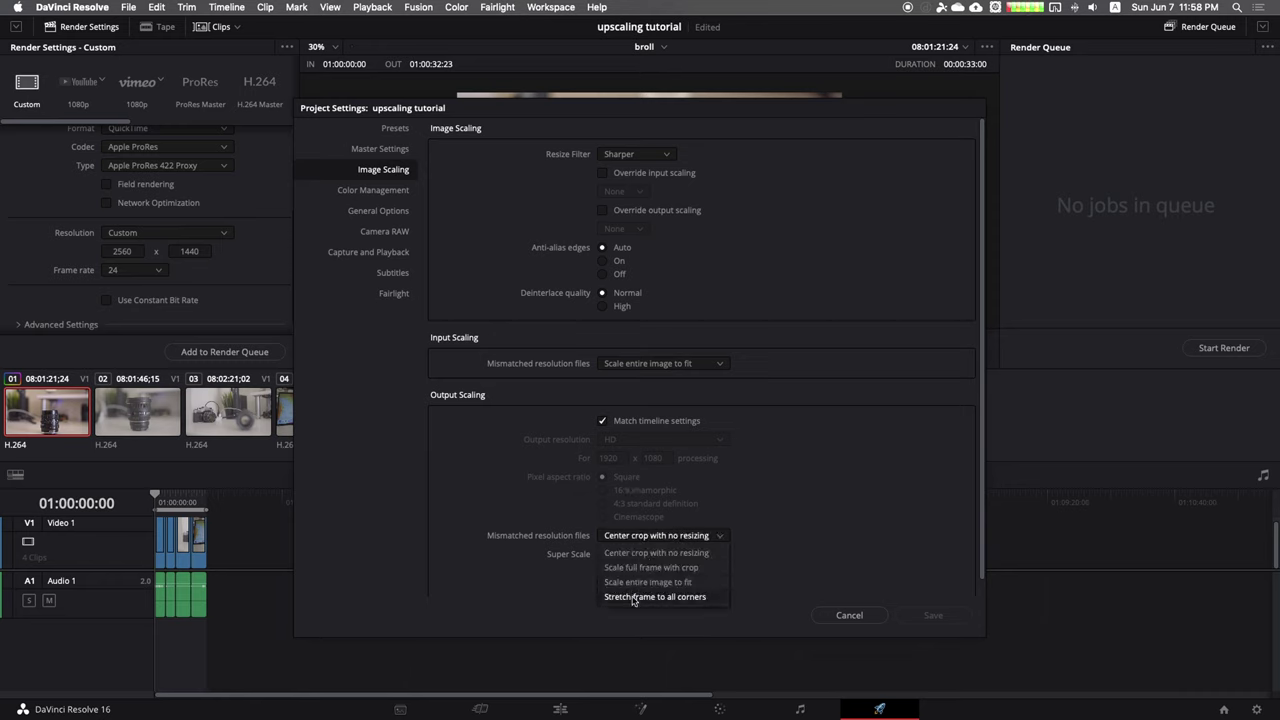
left_click(640, 583)
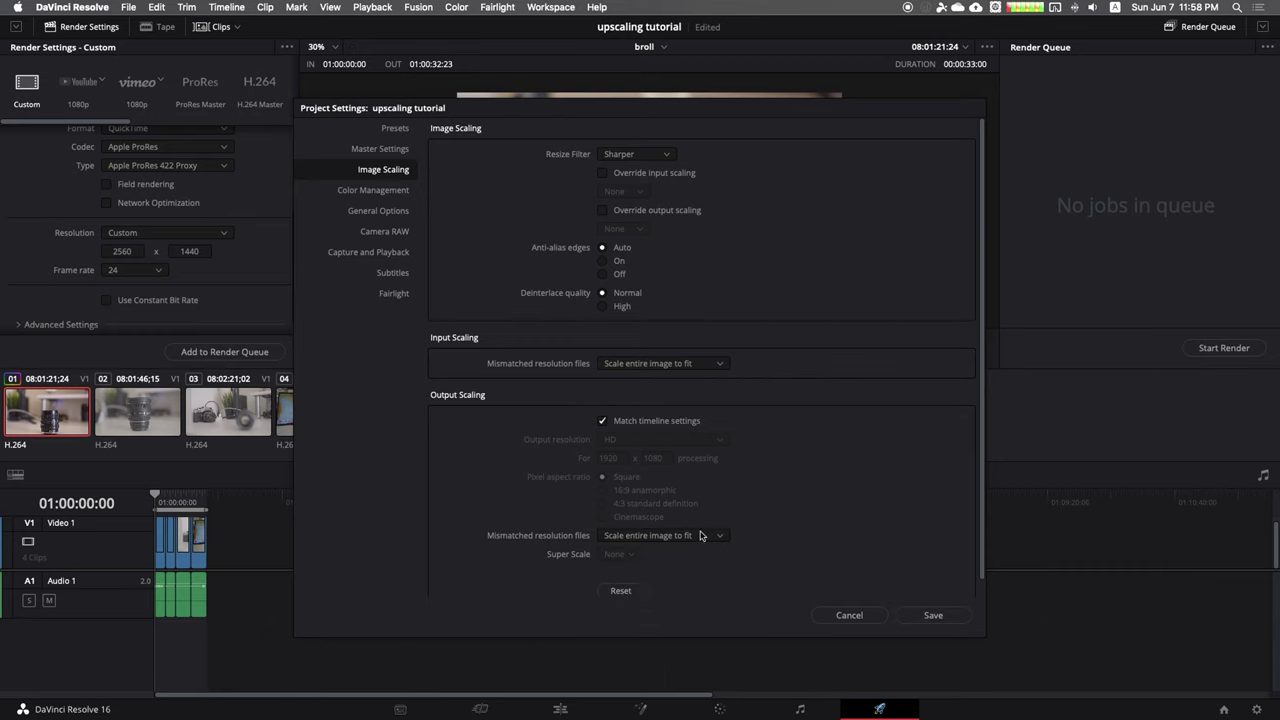
left_click(932, 615)
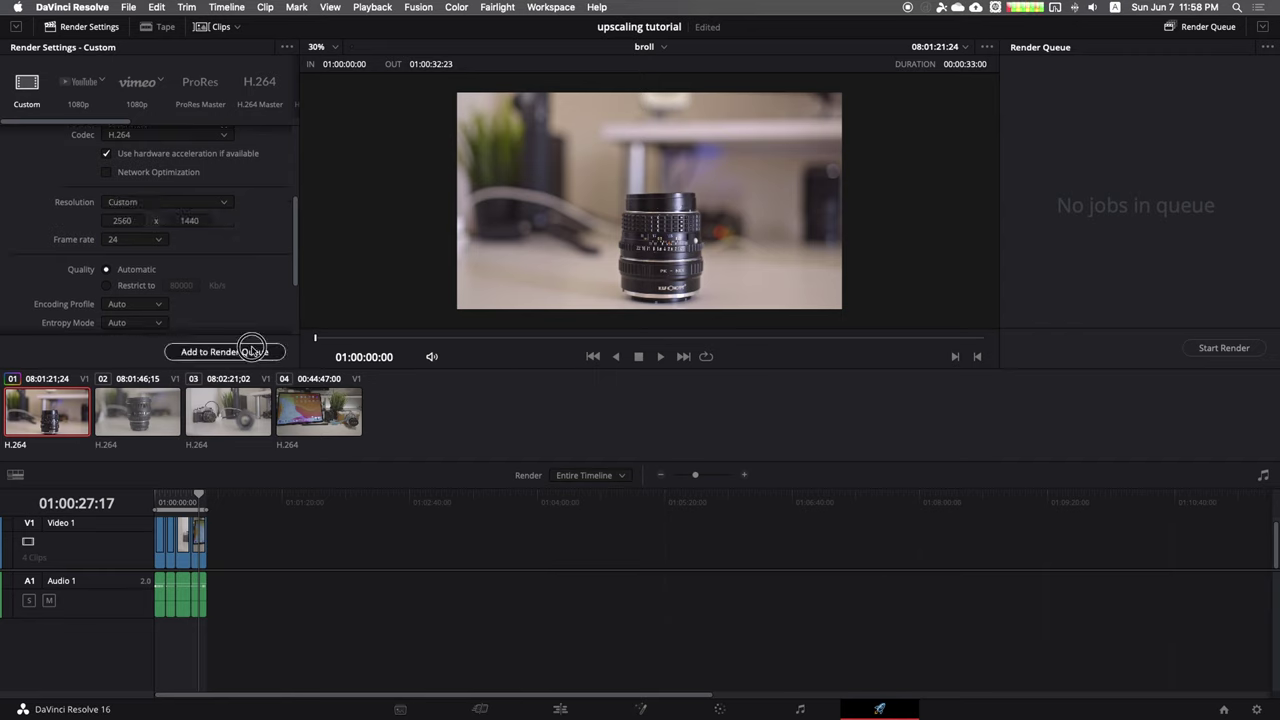
Add the broll timeline to the render queue, accepting the higher resolution and replacing the existing file
left_click(252, 351)
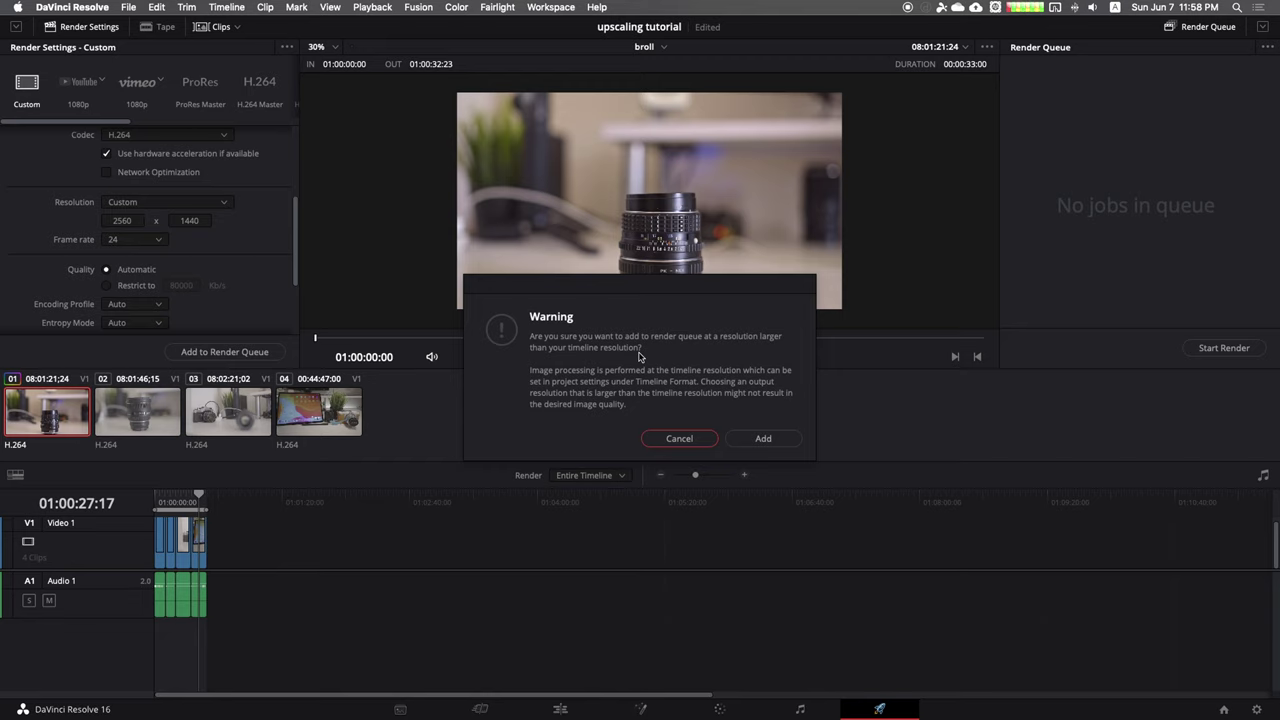
left_click(763, 438)
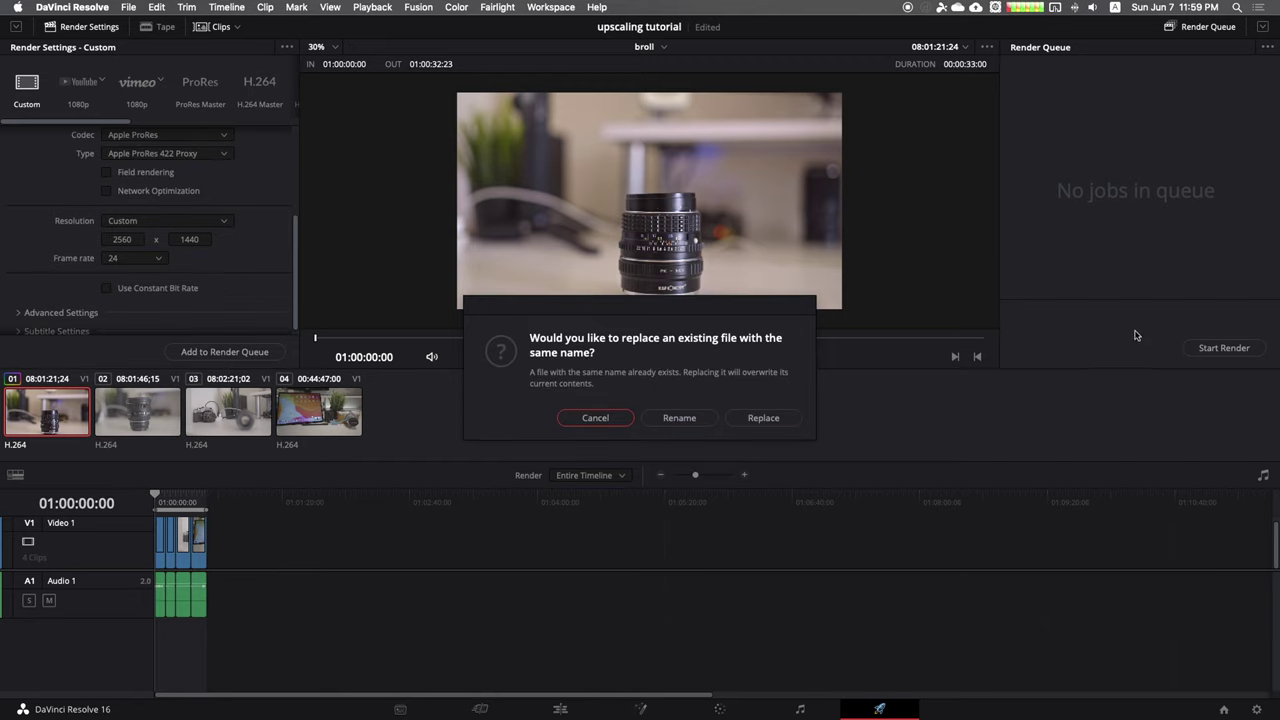
left_click(778, 418)
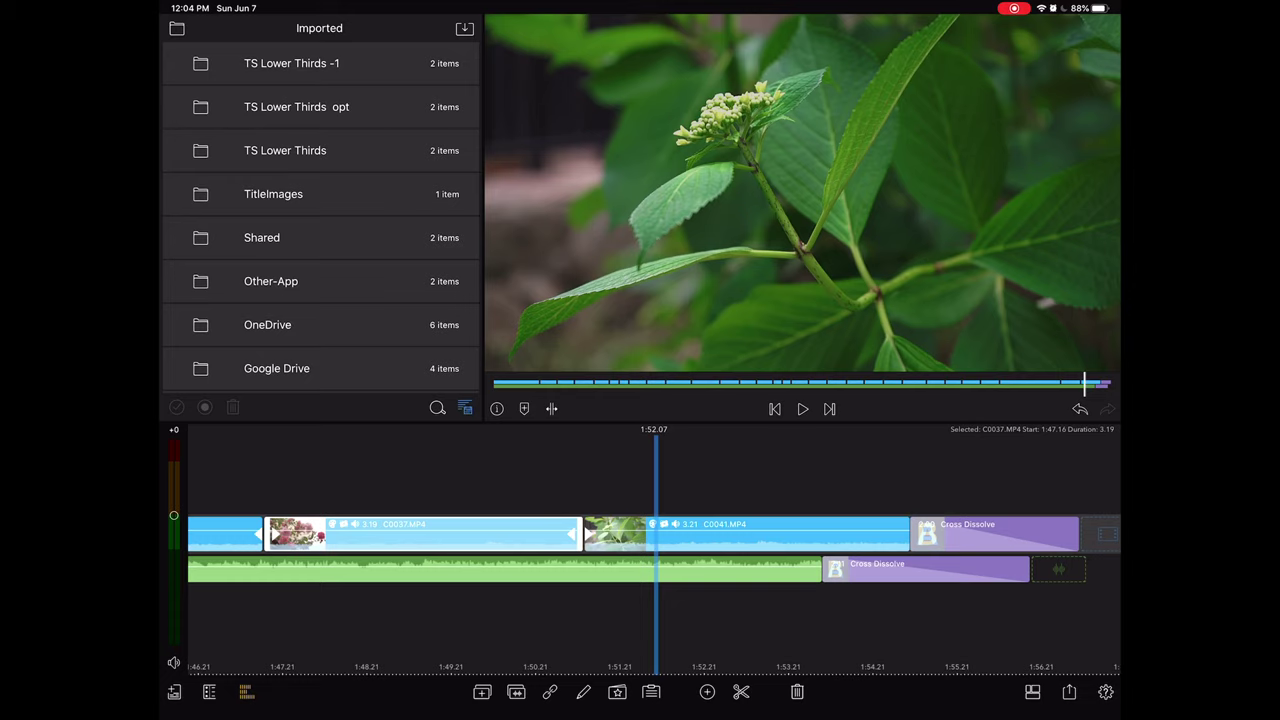
Scrub the LumaFusion timeline back and forth to find the leaf clip
scroll(650, 540, "right", 5)
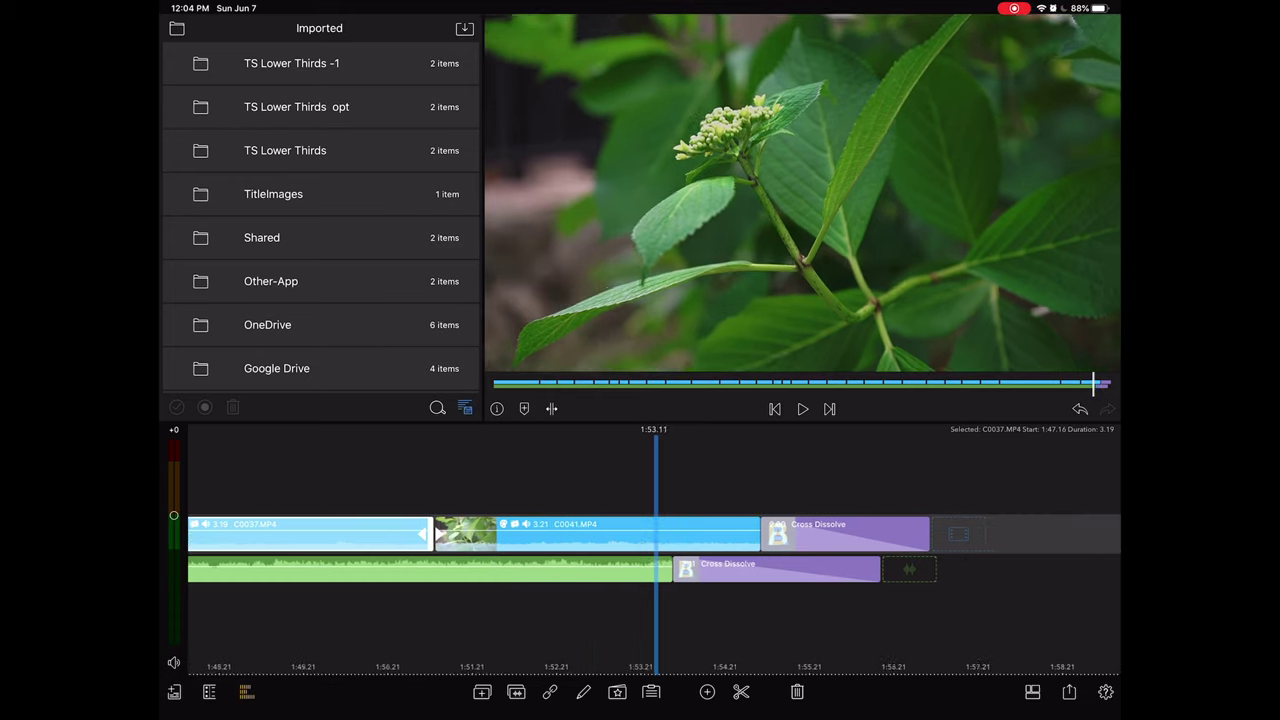
scroll(650, 540, "left", 3)
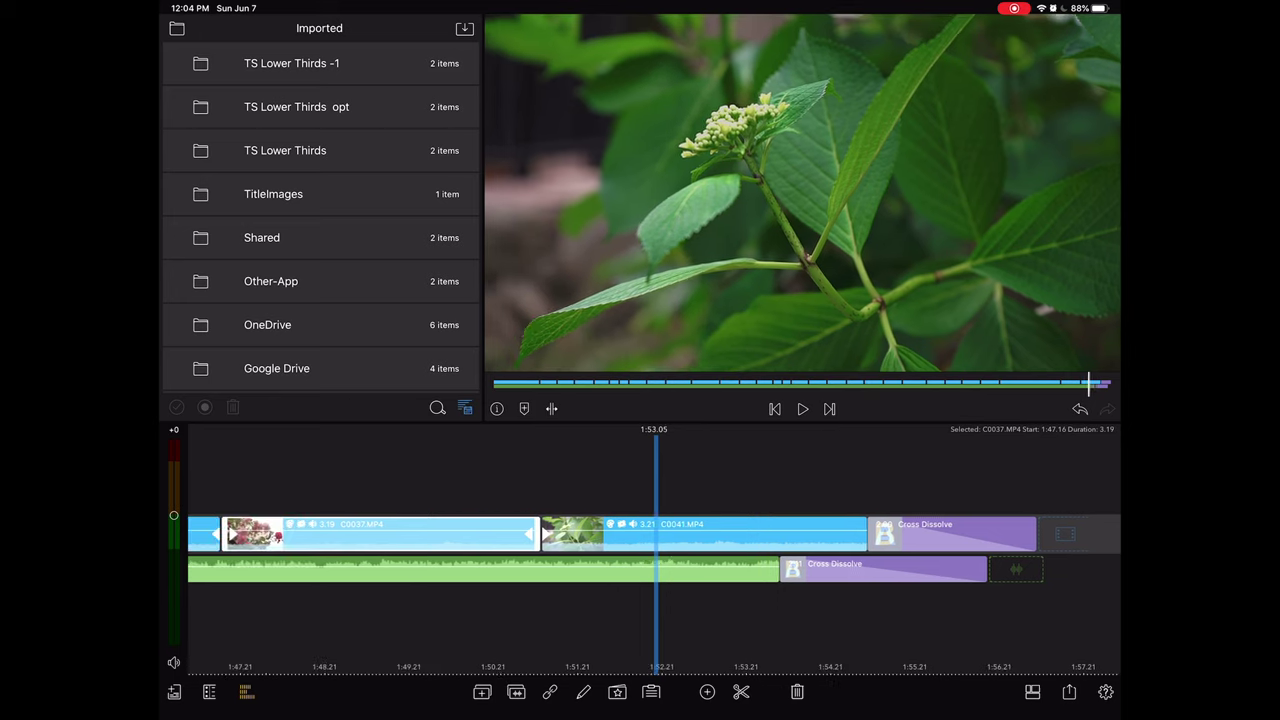
scroll(650, 540, "right", 3)
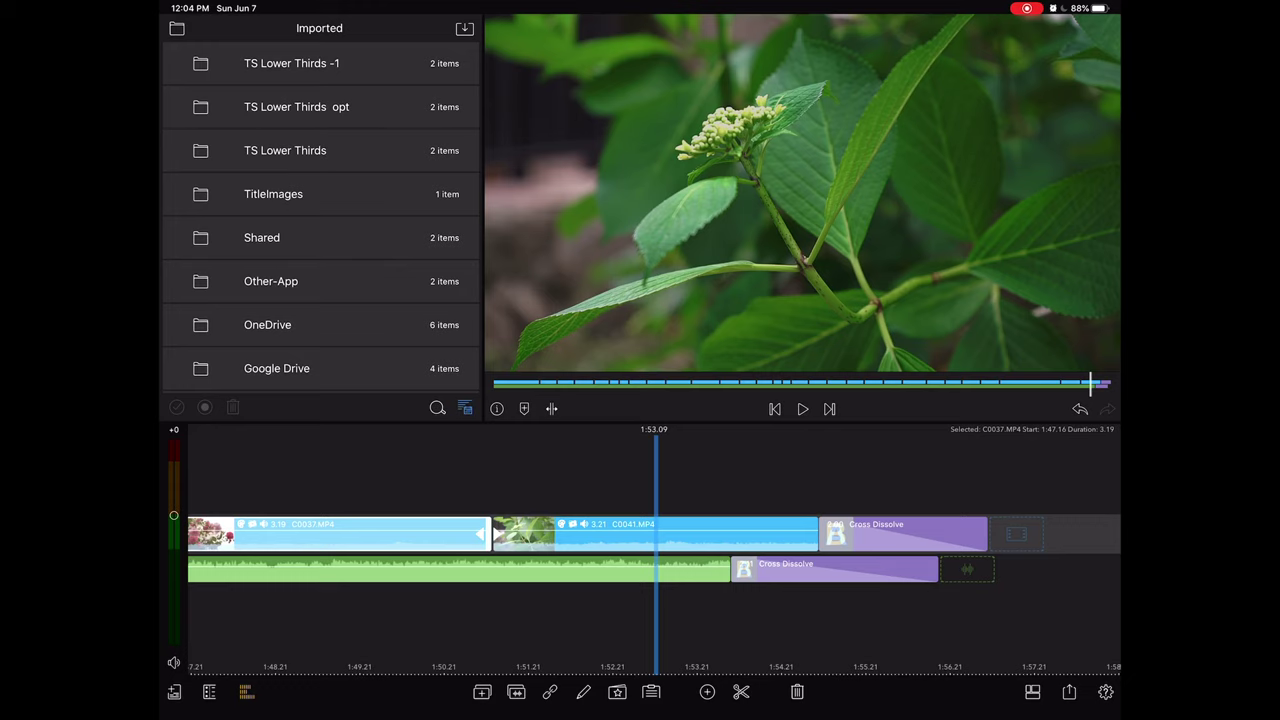
scroll(650, 540, "left", 2)
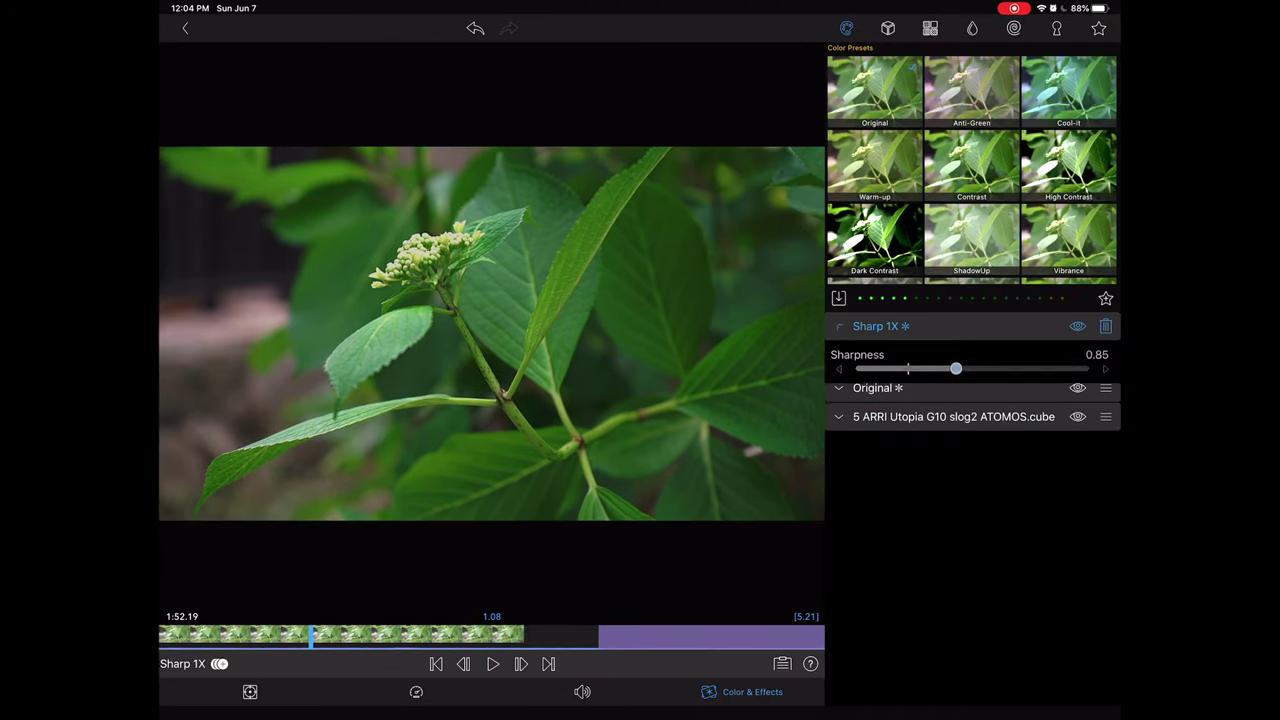
Show the blur effect presets and scroll down to the Sharpen presets
left_click(971, 28)
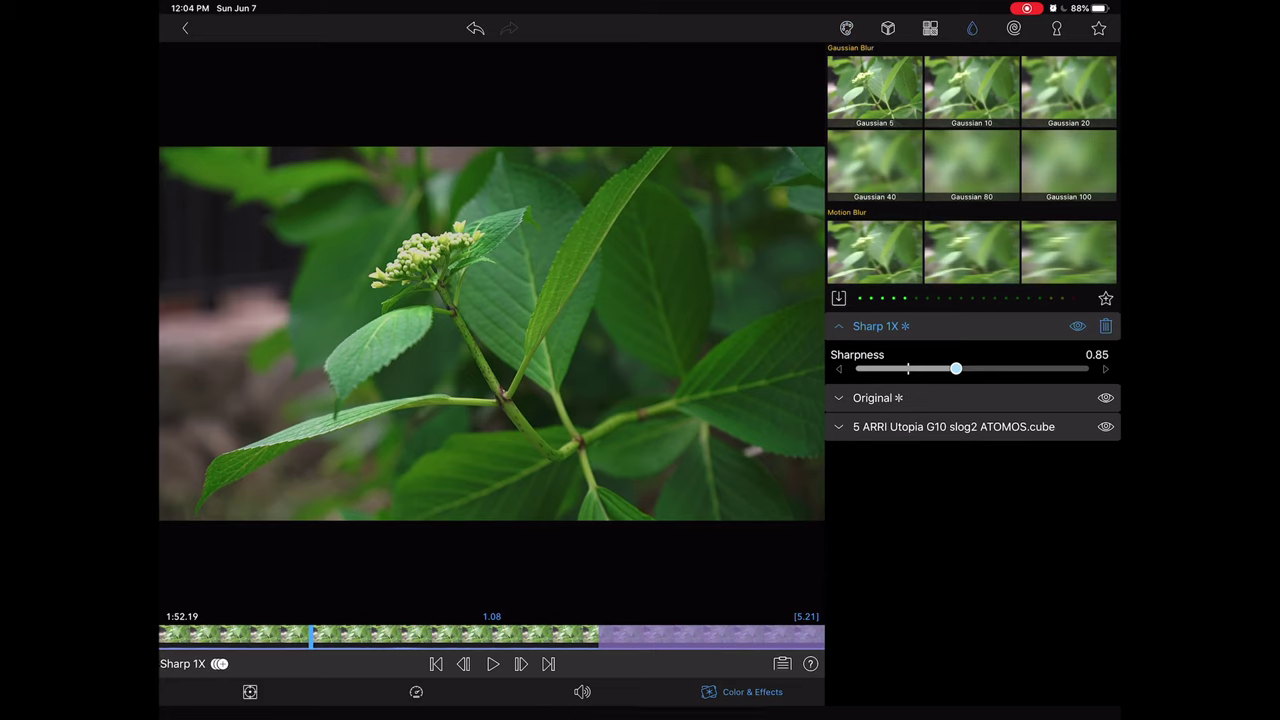
scroll(971, 164, "down", 5)
scroll(971, 164, "down", 5)
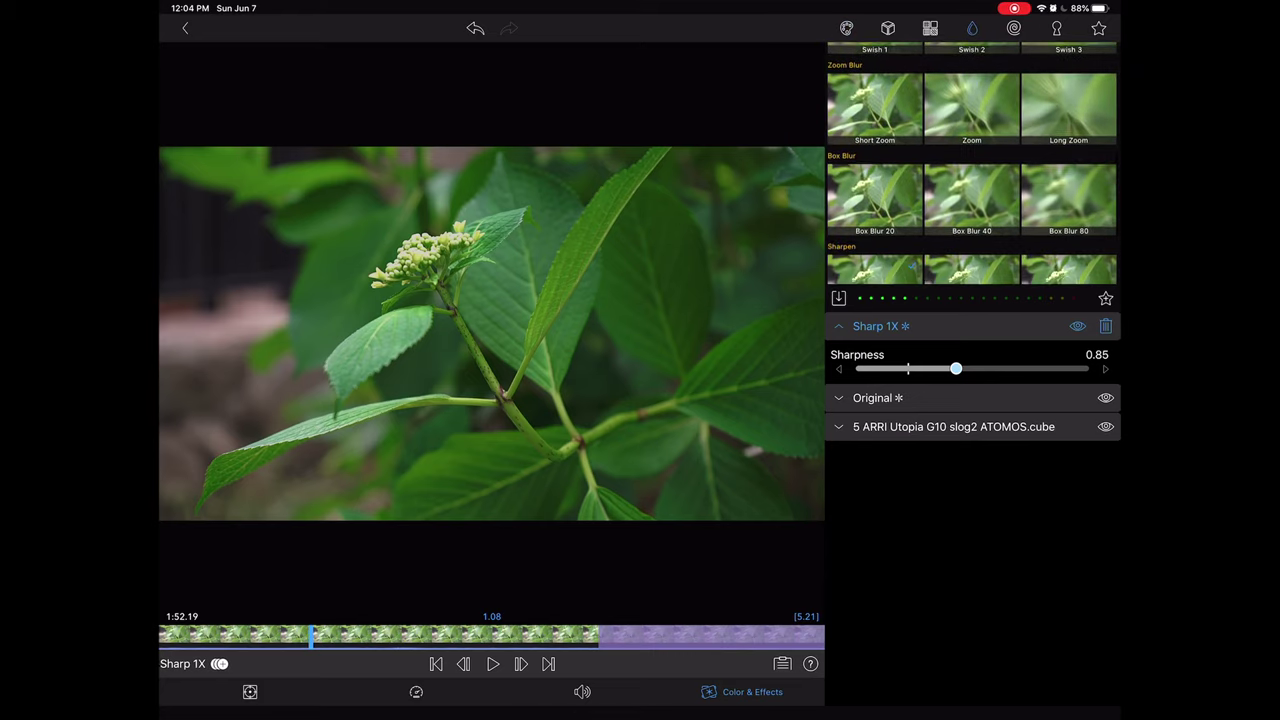
scroll(971, 164, "down", 2)
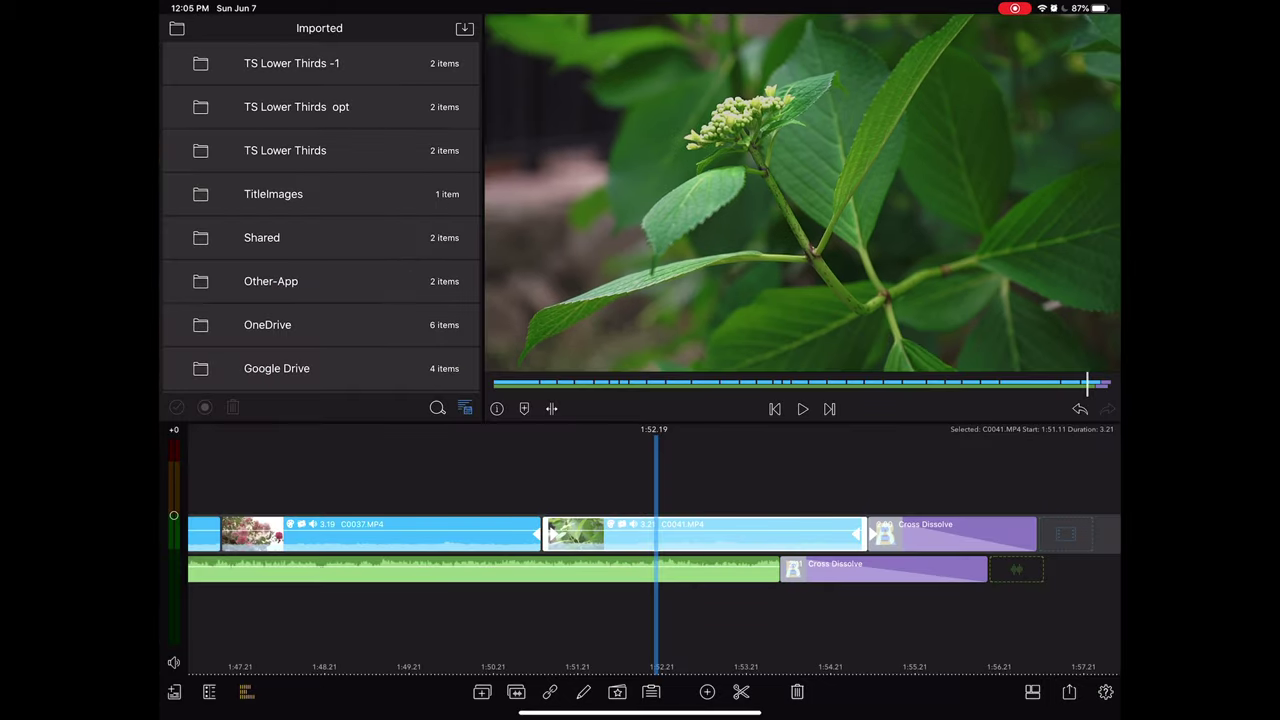
Start a Movie export saved to Files
left_click(1069, 692)
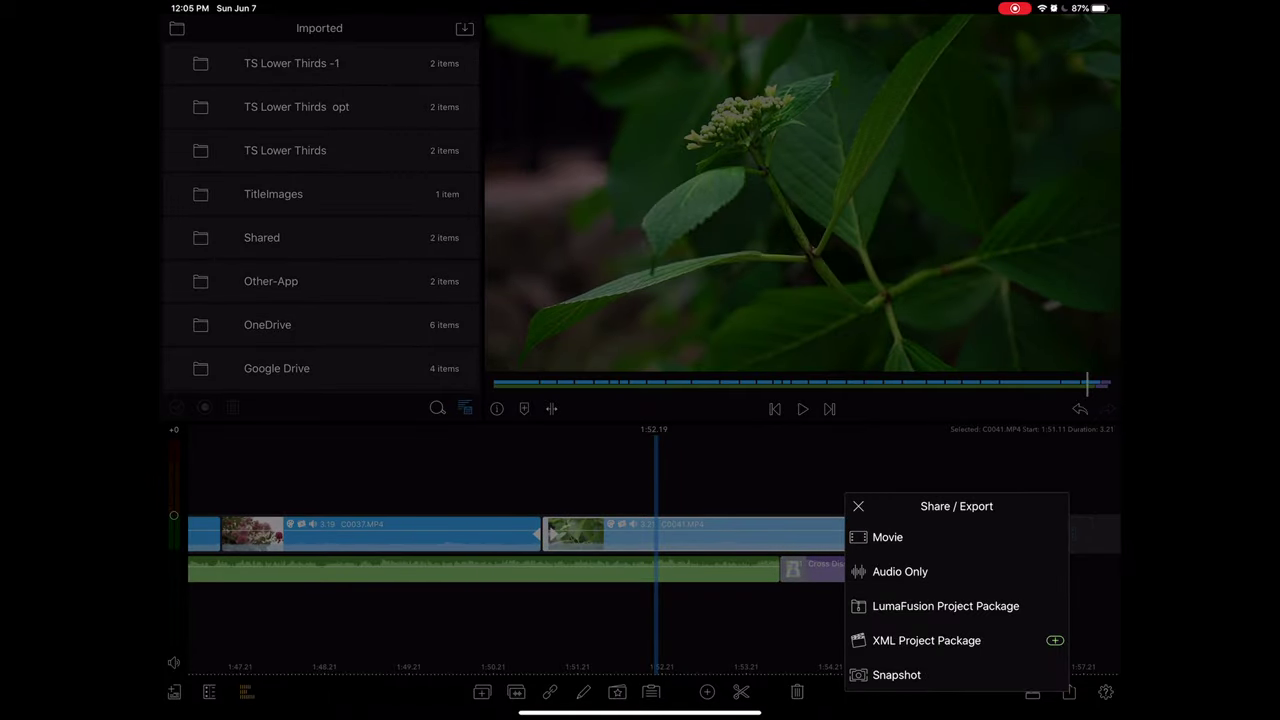
left_click(887, 537)
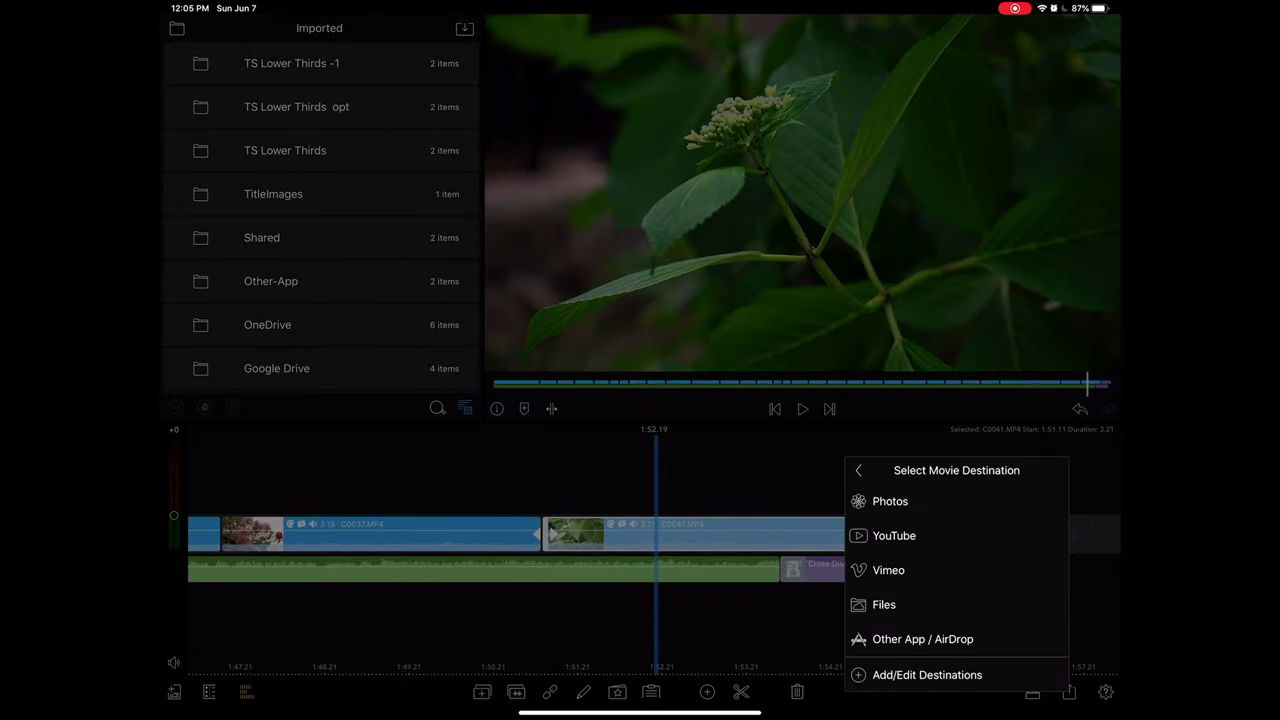
left_click(884, 604)
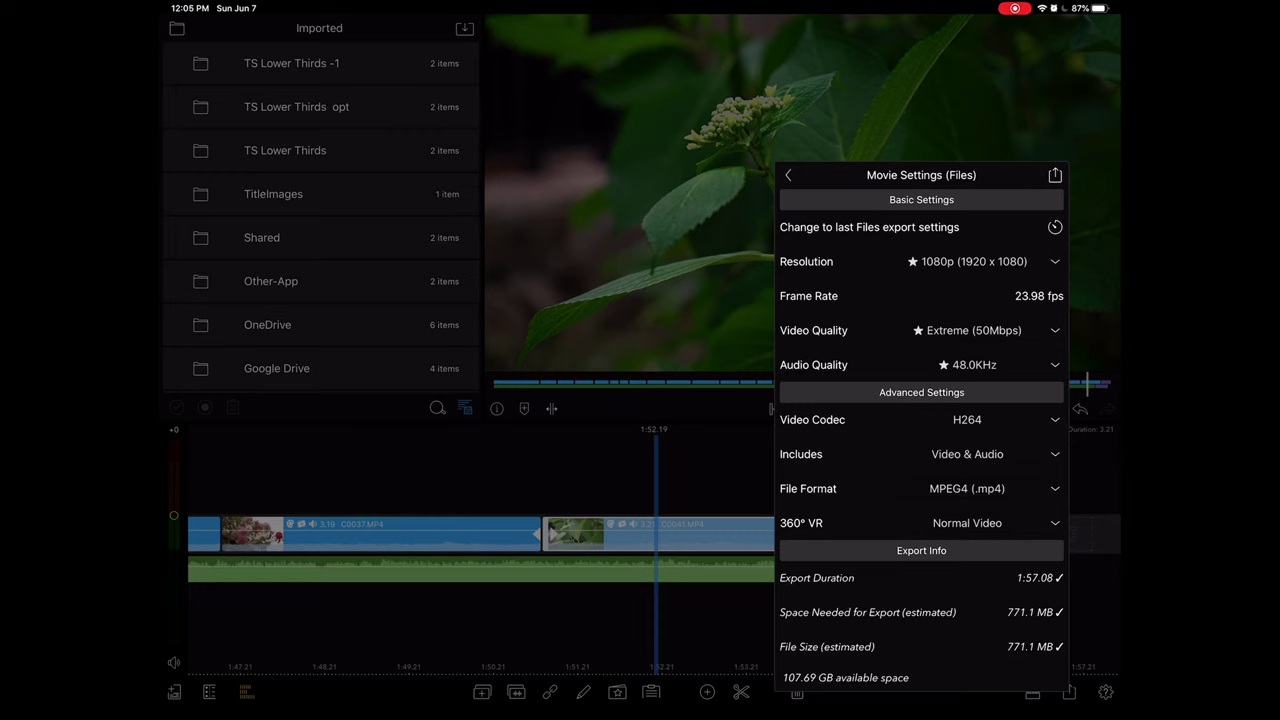
Set export resolution to 4K (3840 x 2160) and video quality to Ultra (150Mbps)
left_click(967, 261)
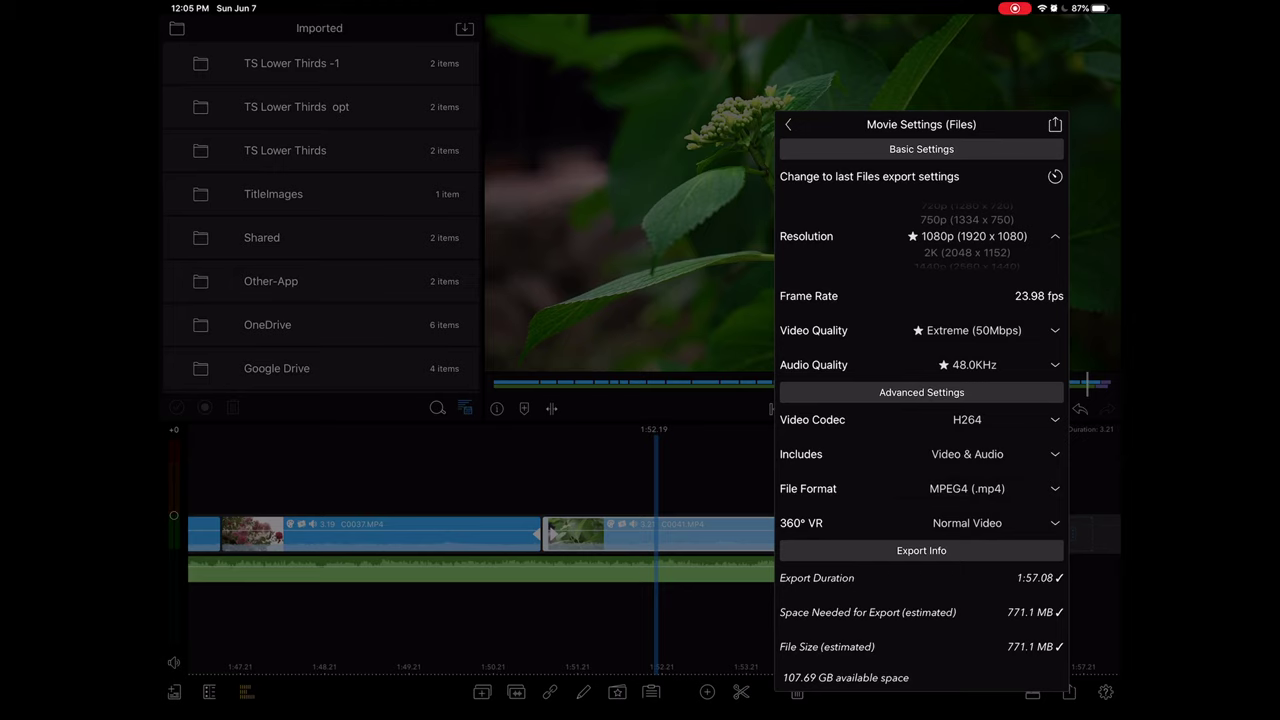
scroll(967, 236, "down", 2)
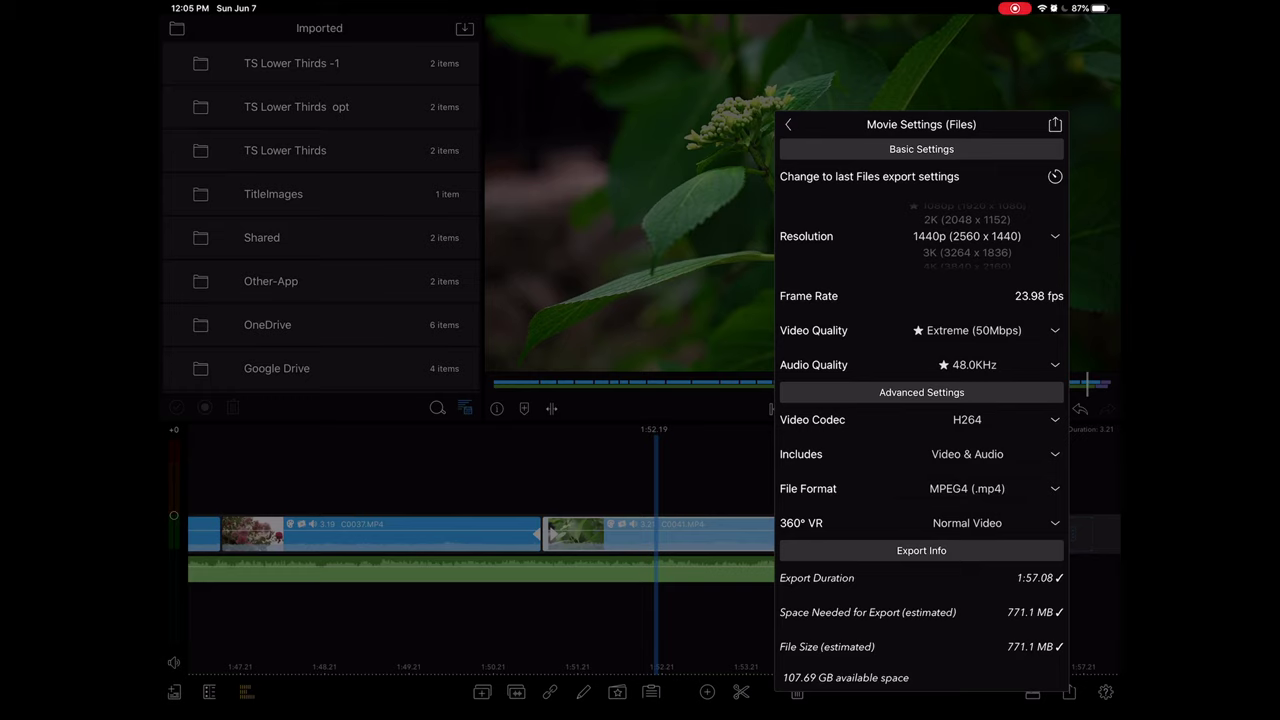
scroll(967, 236, "down", 2)
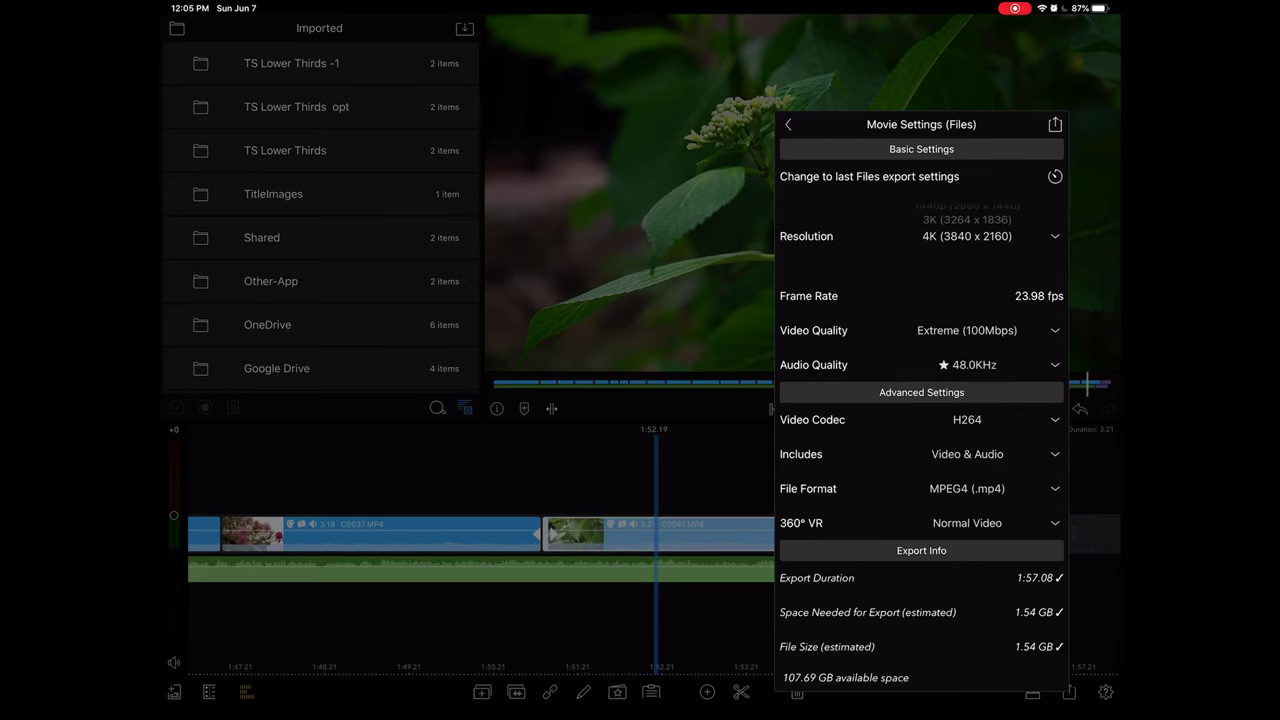
left_click(967, 330)
scroll(967, 300, "down", 1)
left_click(967, 305)
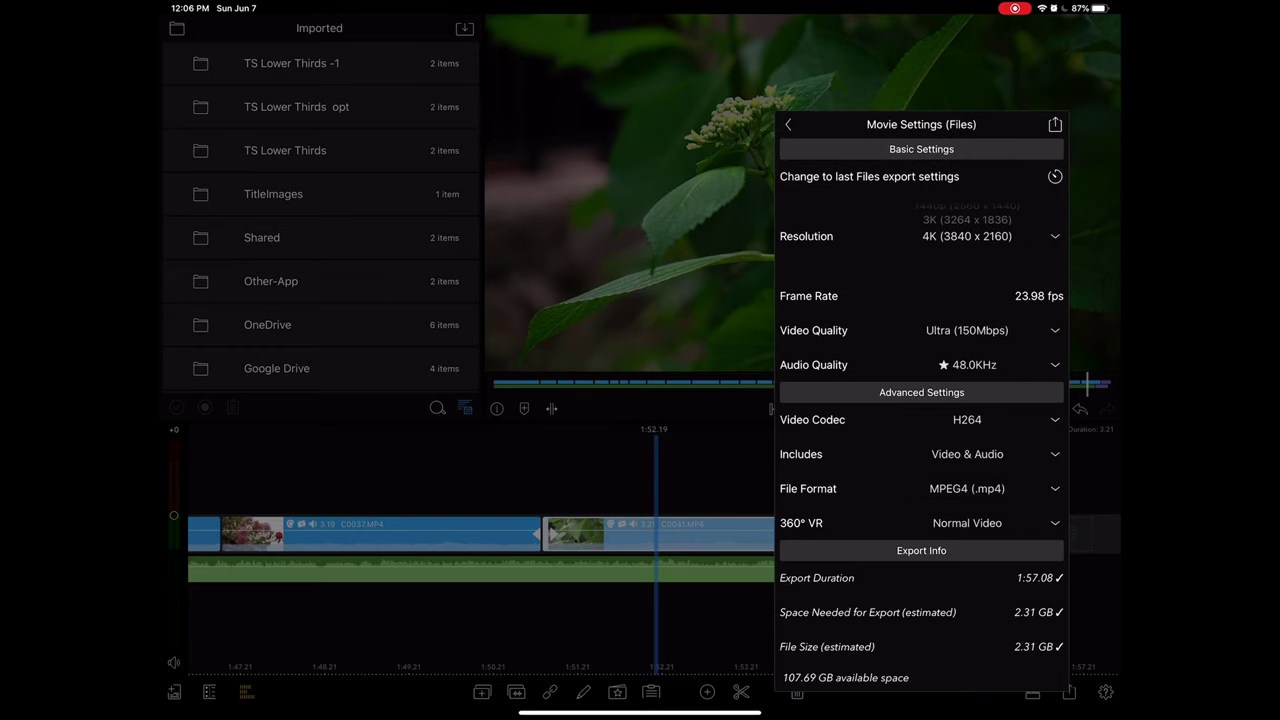